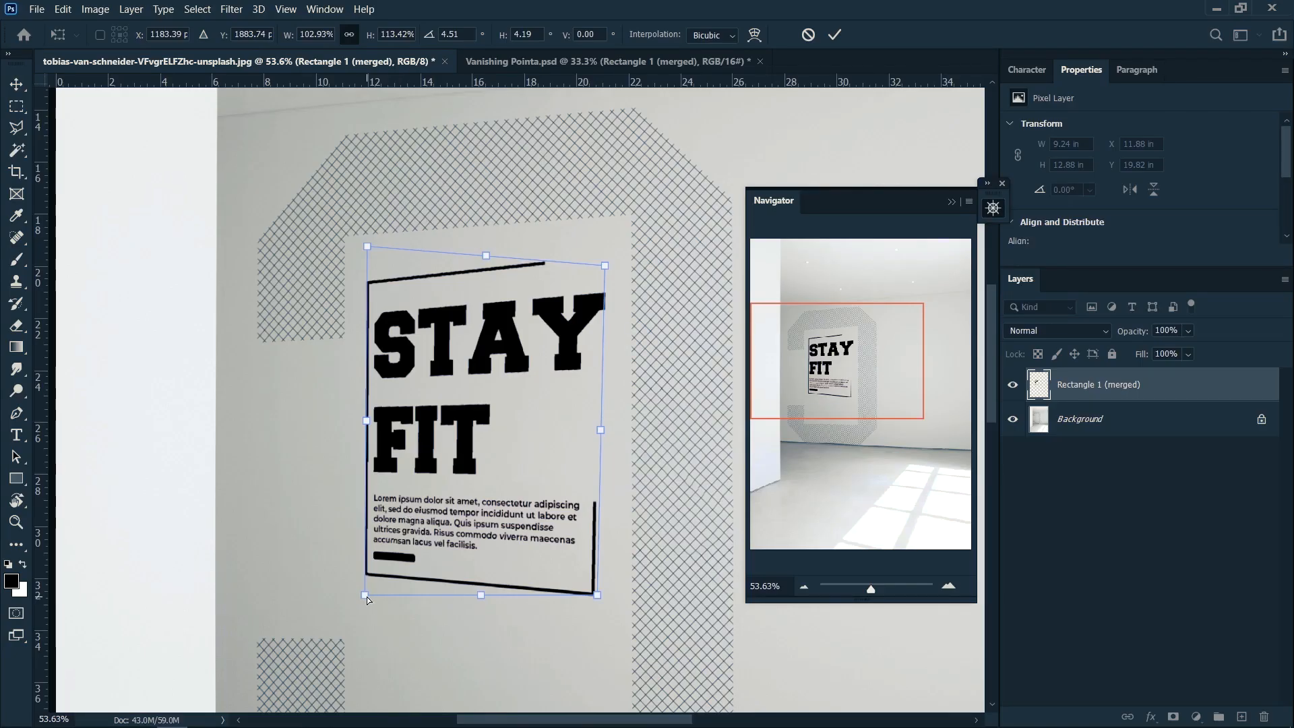
left_click_drag(367, 596, 367, 628)
left_click_drag(600, 596, 602, 618)
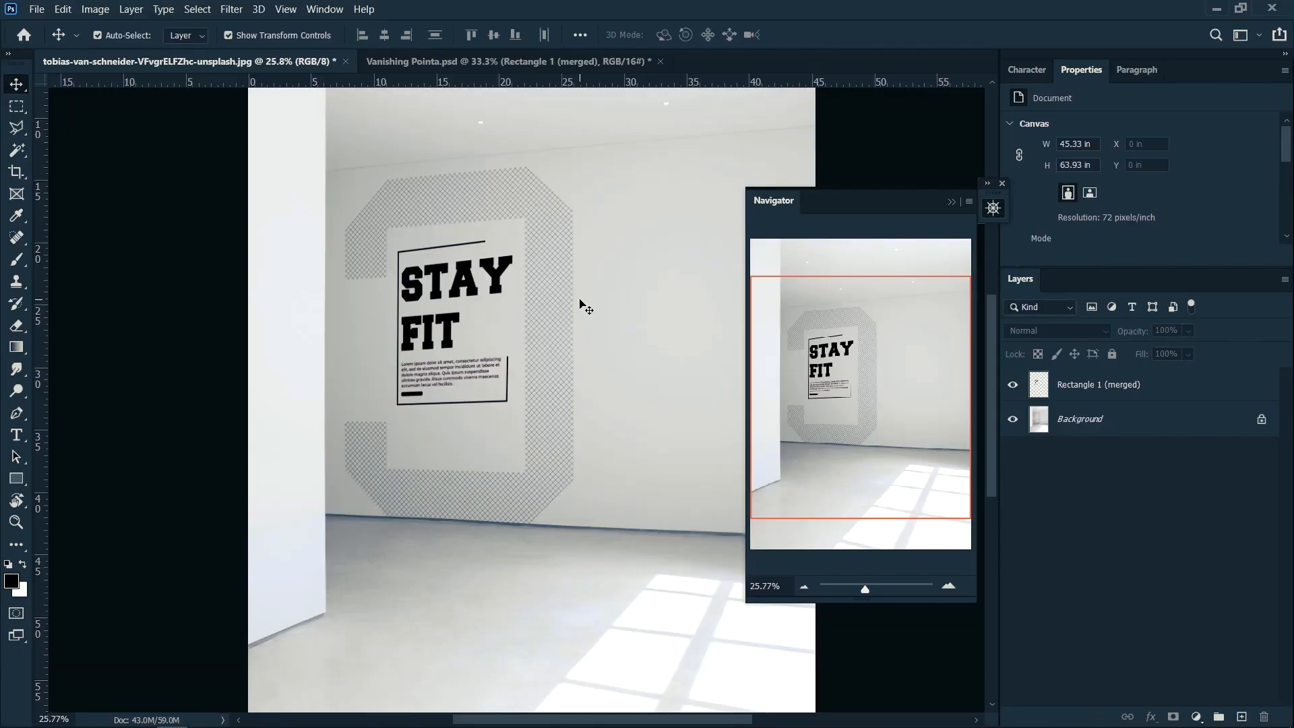
Step: Distort the STAY FIT artwork by its right-hand corners to match the wall's perspective and apply the transformation
scroll(474, 308, "up", 8)
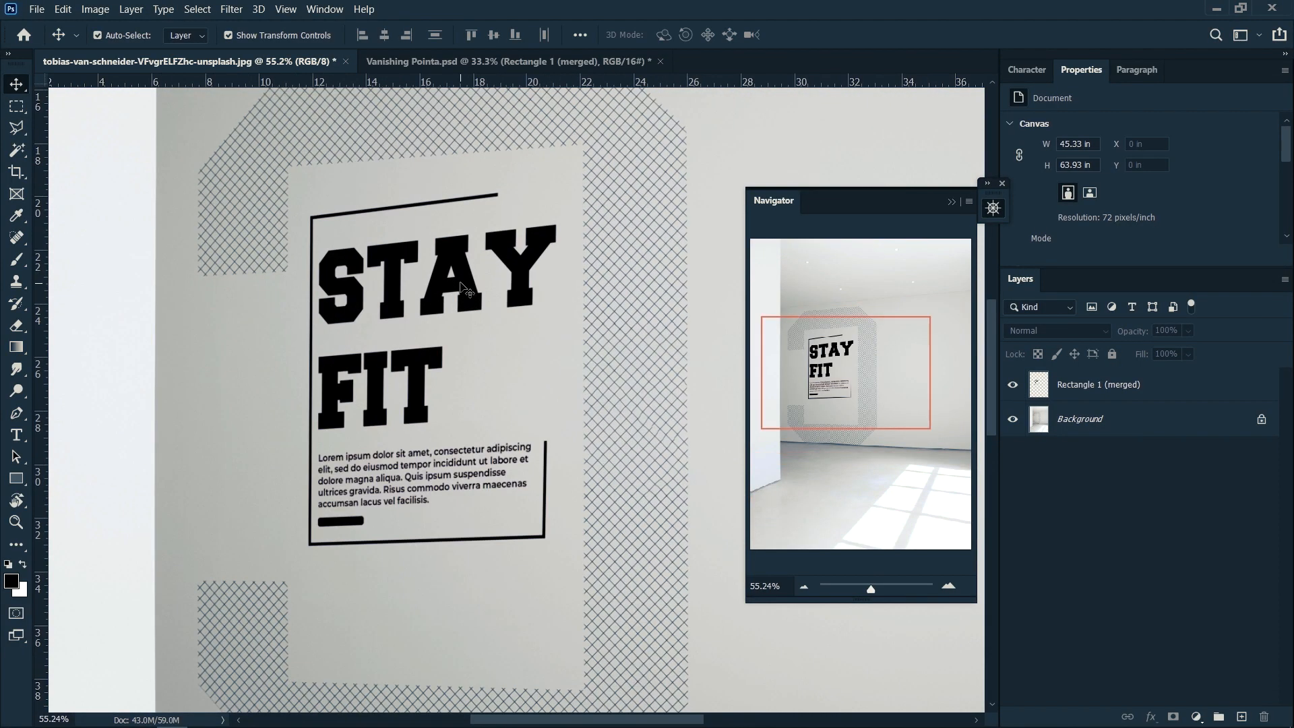
left_click(474, 304)
left_click_drag(557, 193, 581, 184)
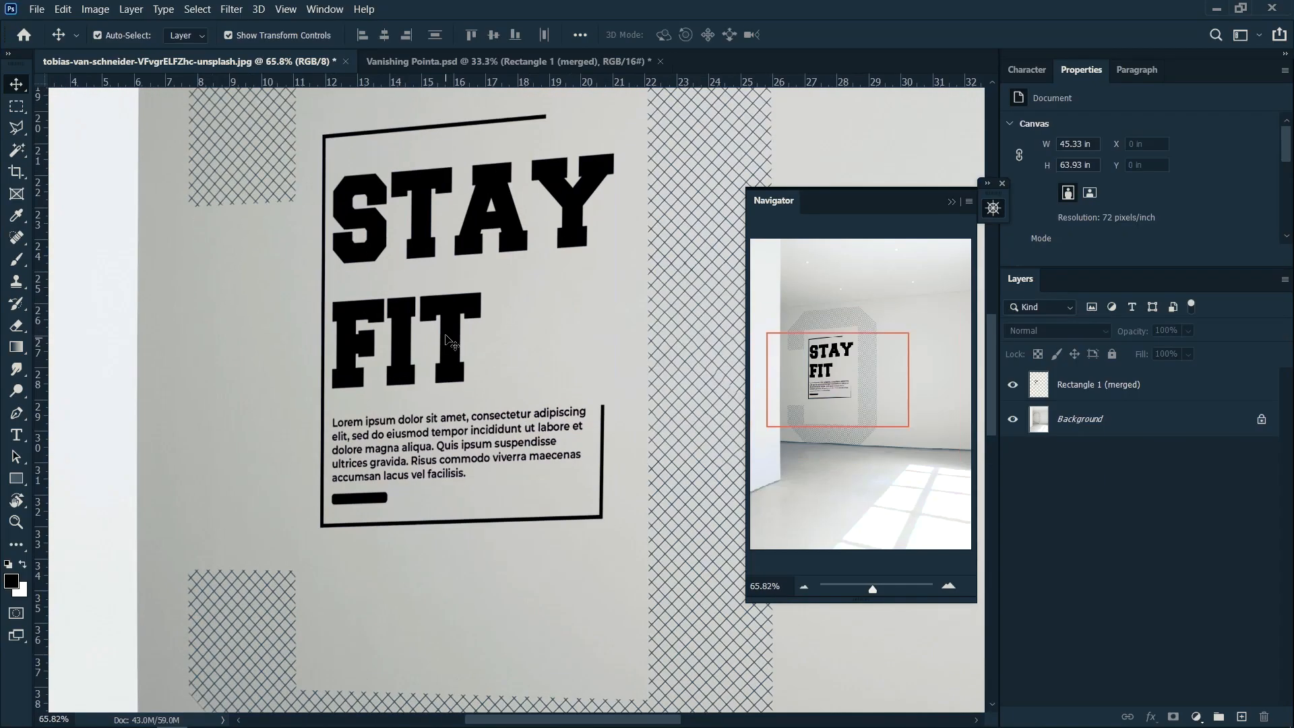
left_click_drag(614, 528, 613, 547)
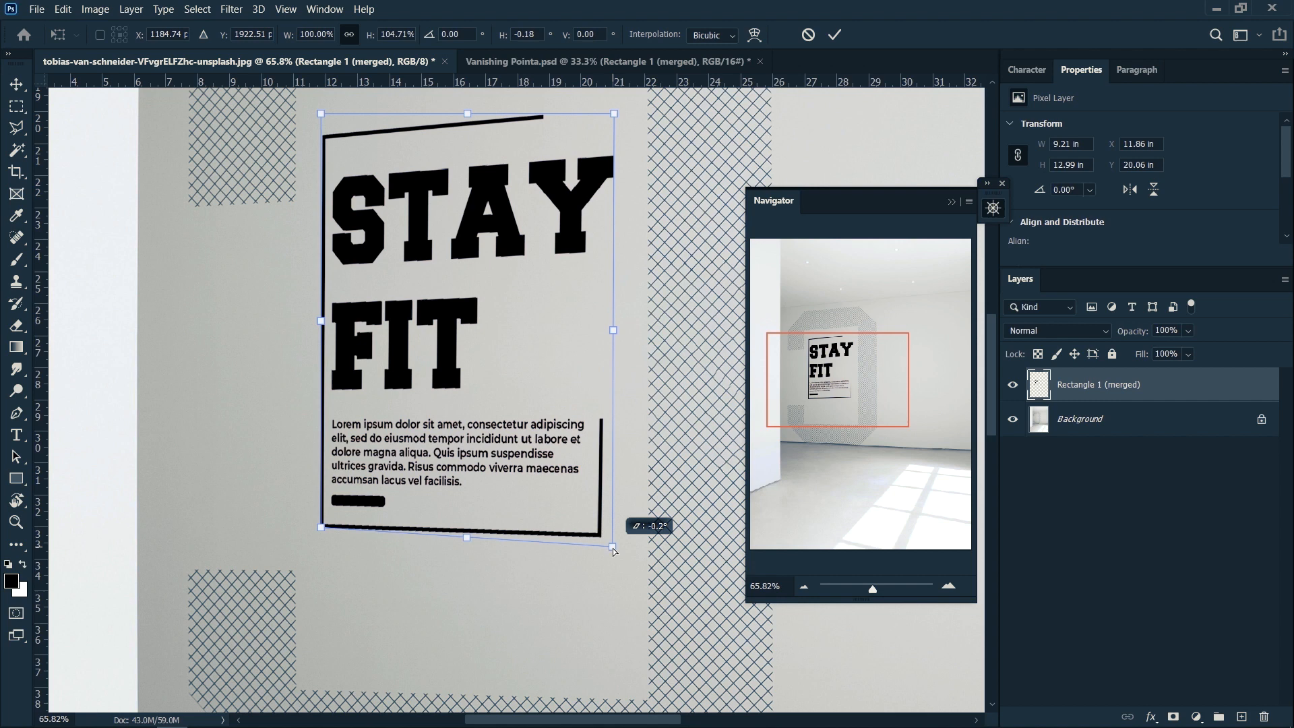
left_click_drag(618, 117, 616, 119)
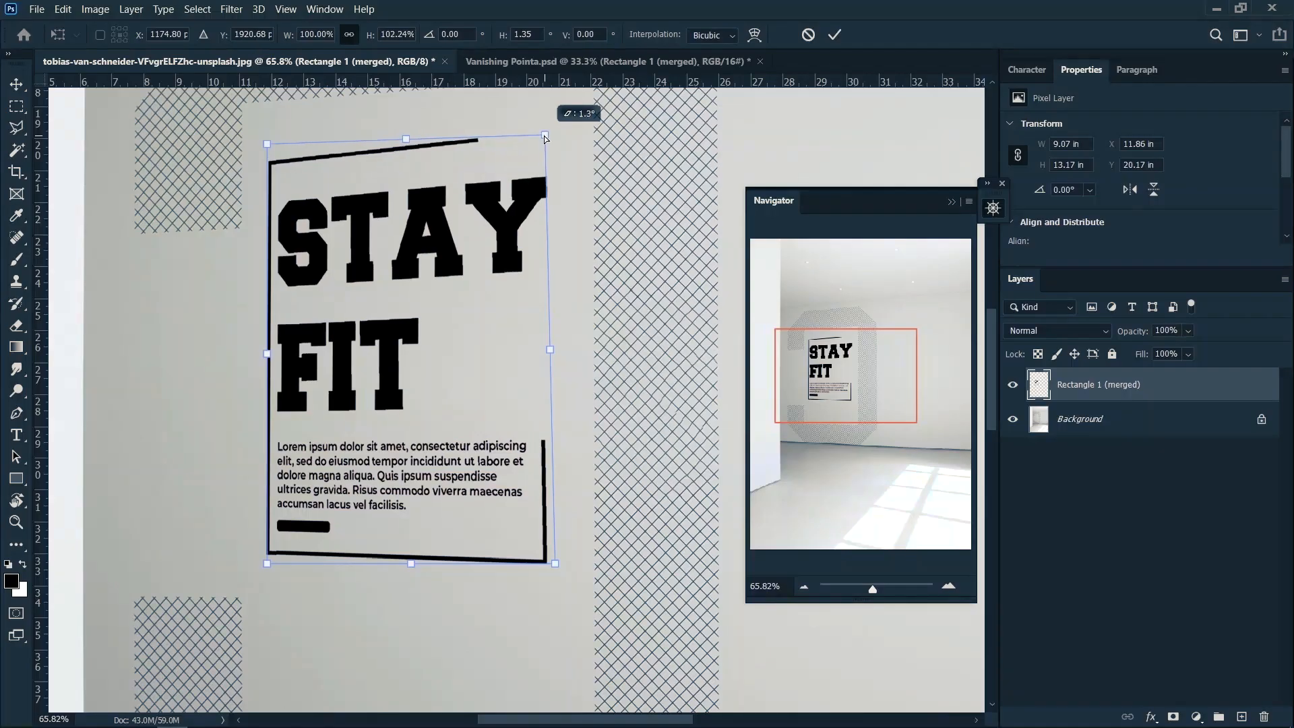
left_click_drag(560, 571, 561, 570)
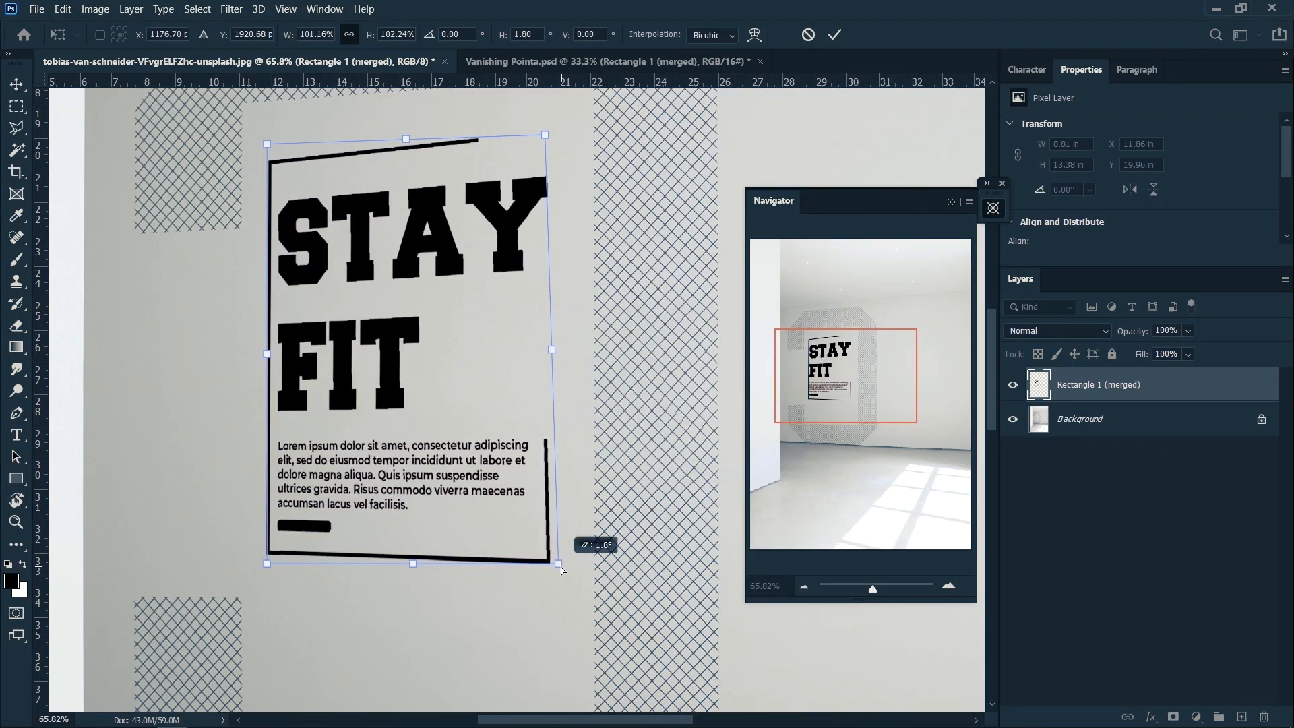
left_click(835, 39)
scroll(578, 254, "down", 5)
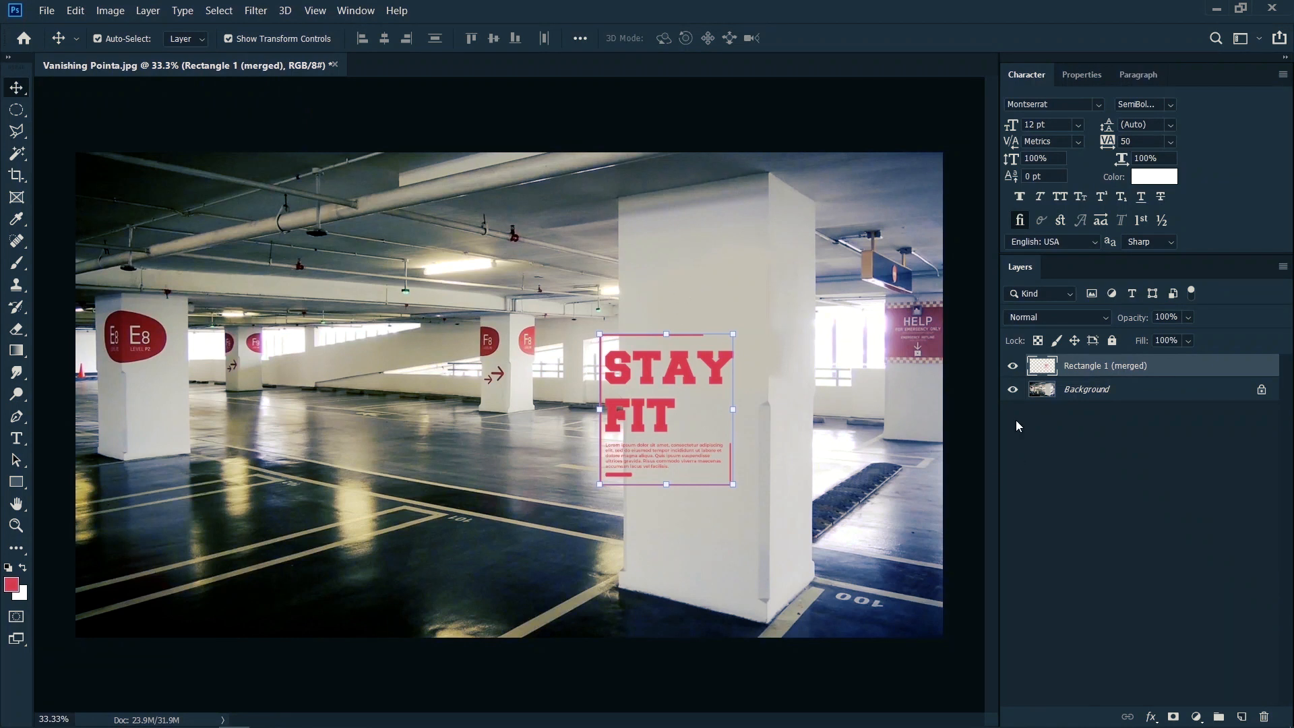
Step: Copy the STAY FIT artwork through a selection of the Rectangle 1 (merged) layer's content and add a new empty layer above it
left_click(1043, 365, "ctrl")
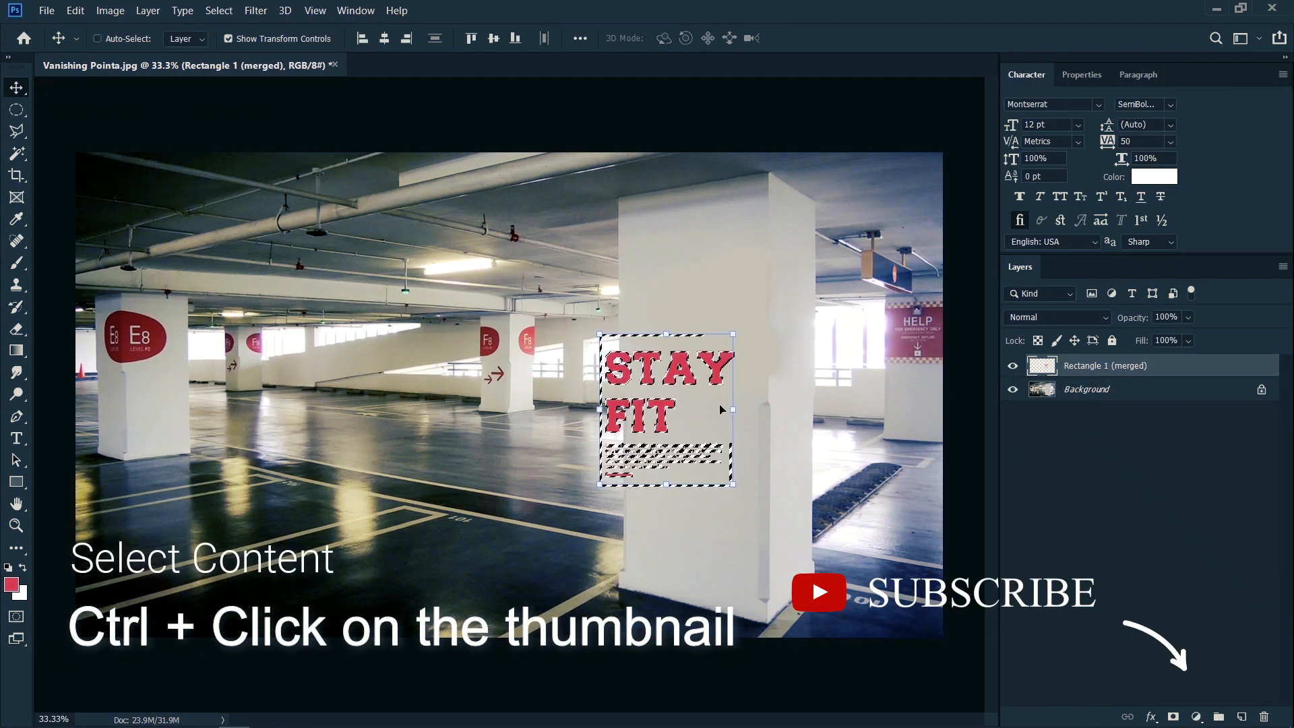
key("ctrl+shift+c")
key("ctrl+d")
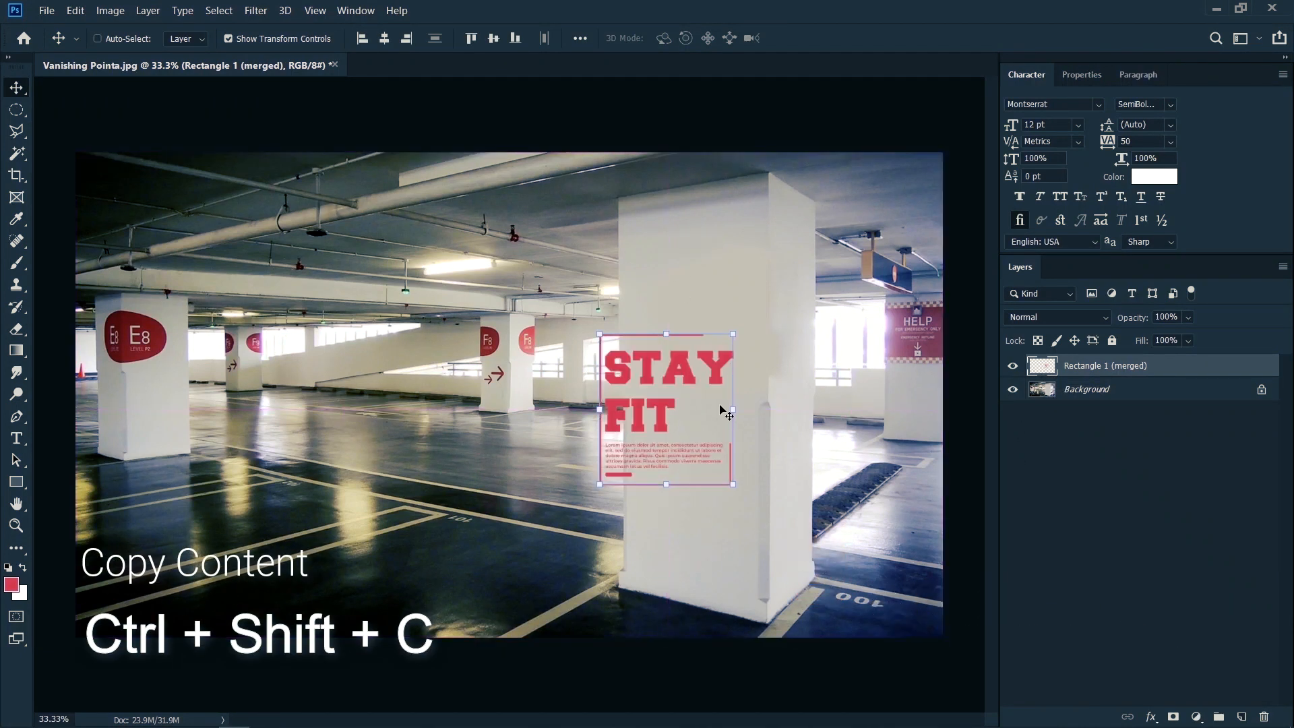
left_click(1244, 717)
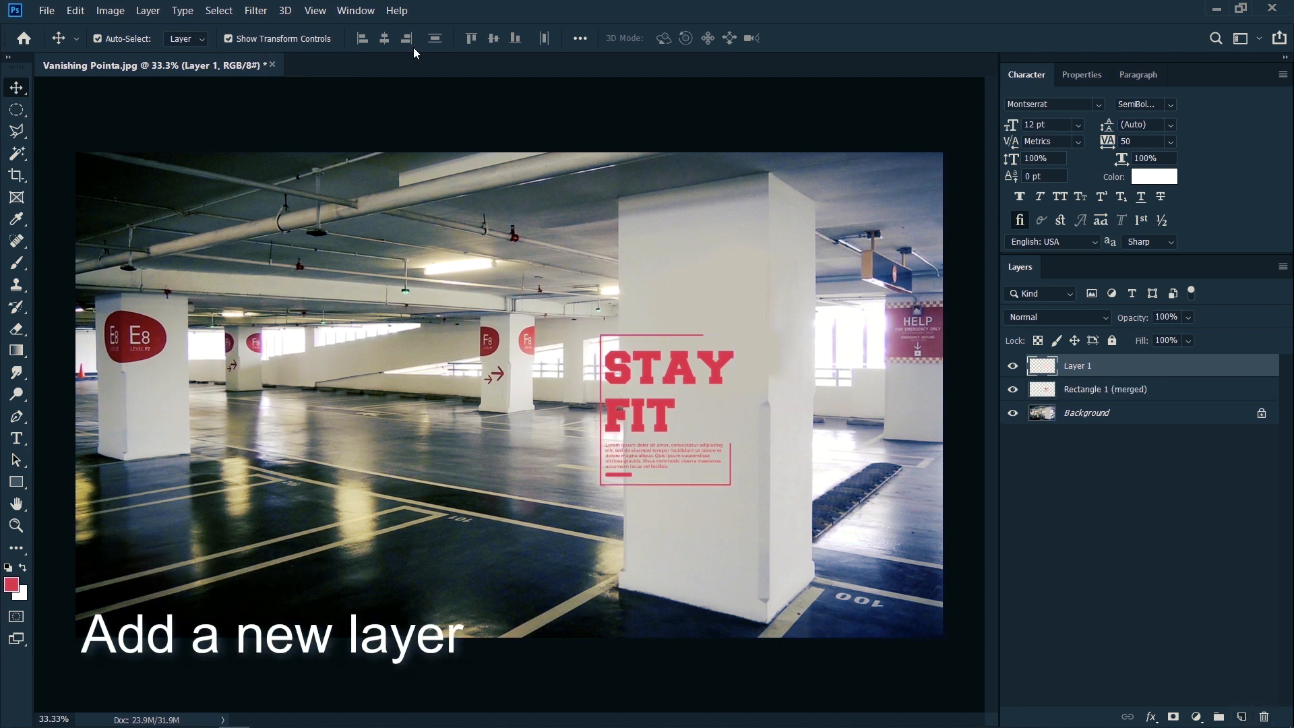
Step: Create a Vanishing Point perspective plane covering the upper front face of the large white column
left_click(259, 8)
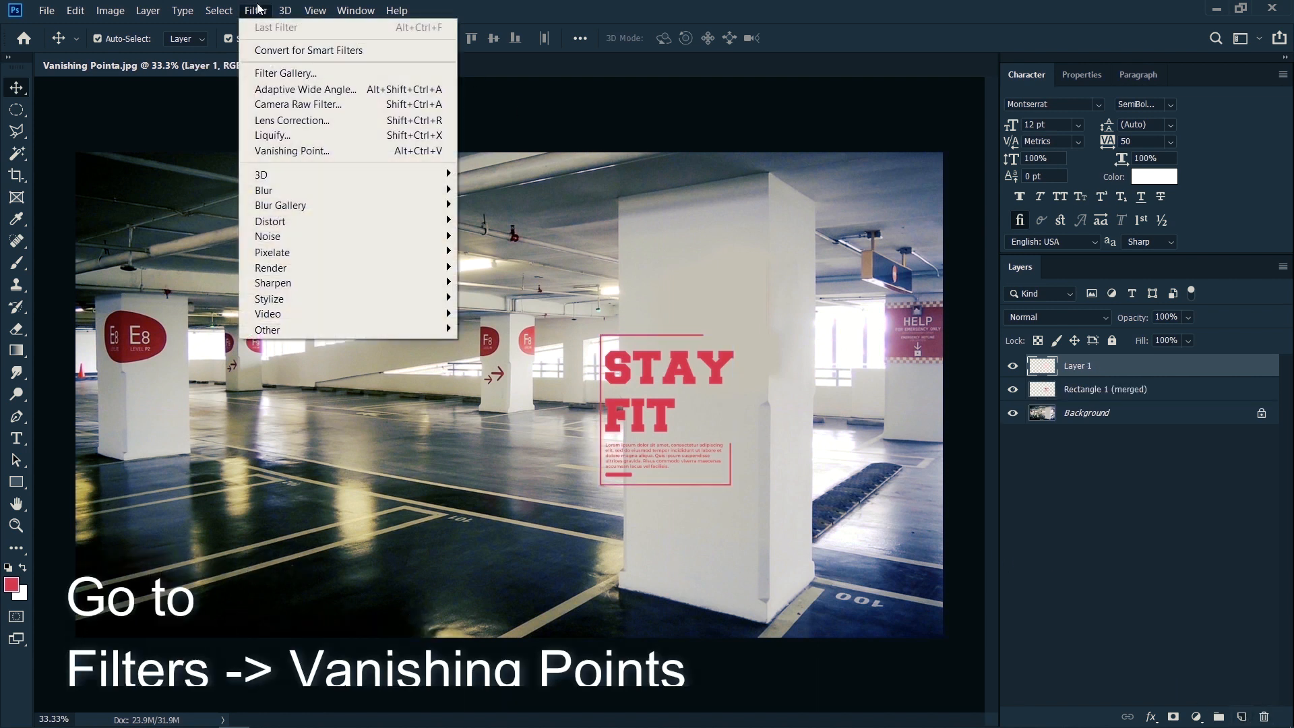
left_click(290, 147)
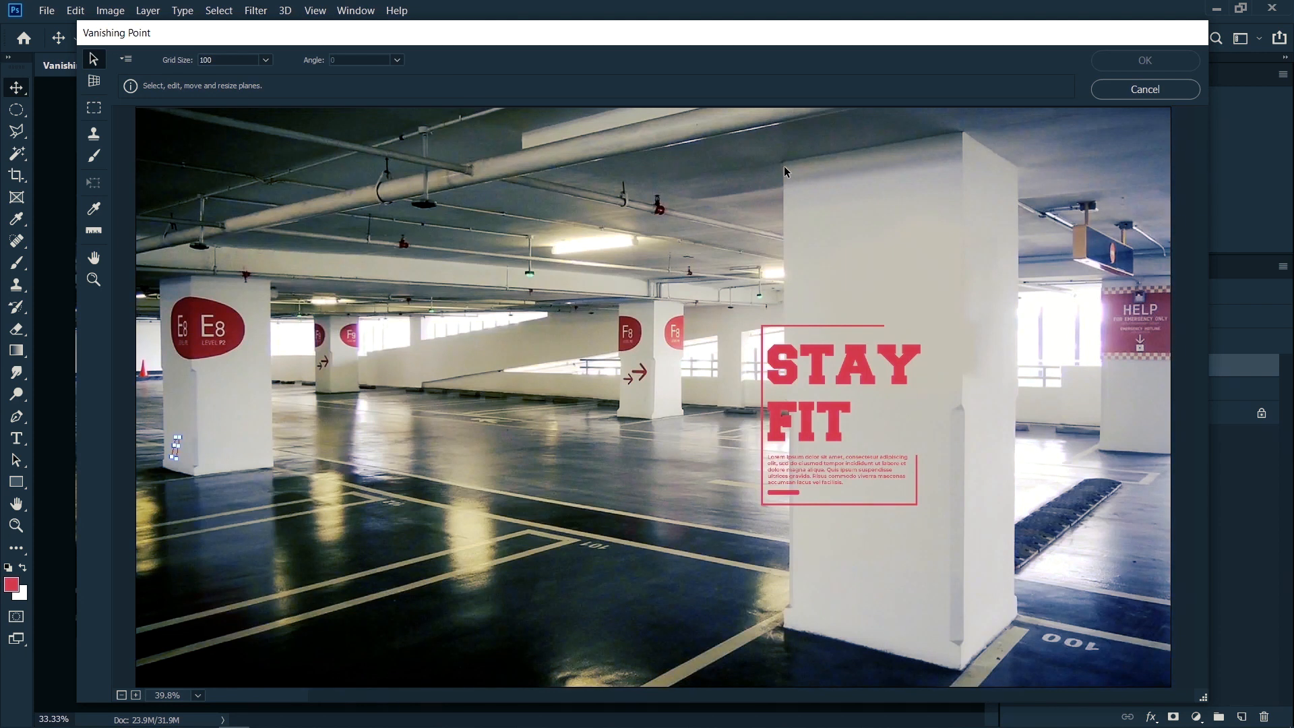
left_click(92, 87)
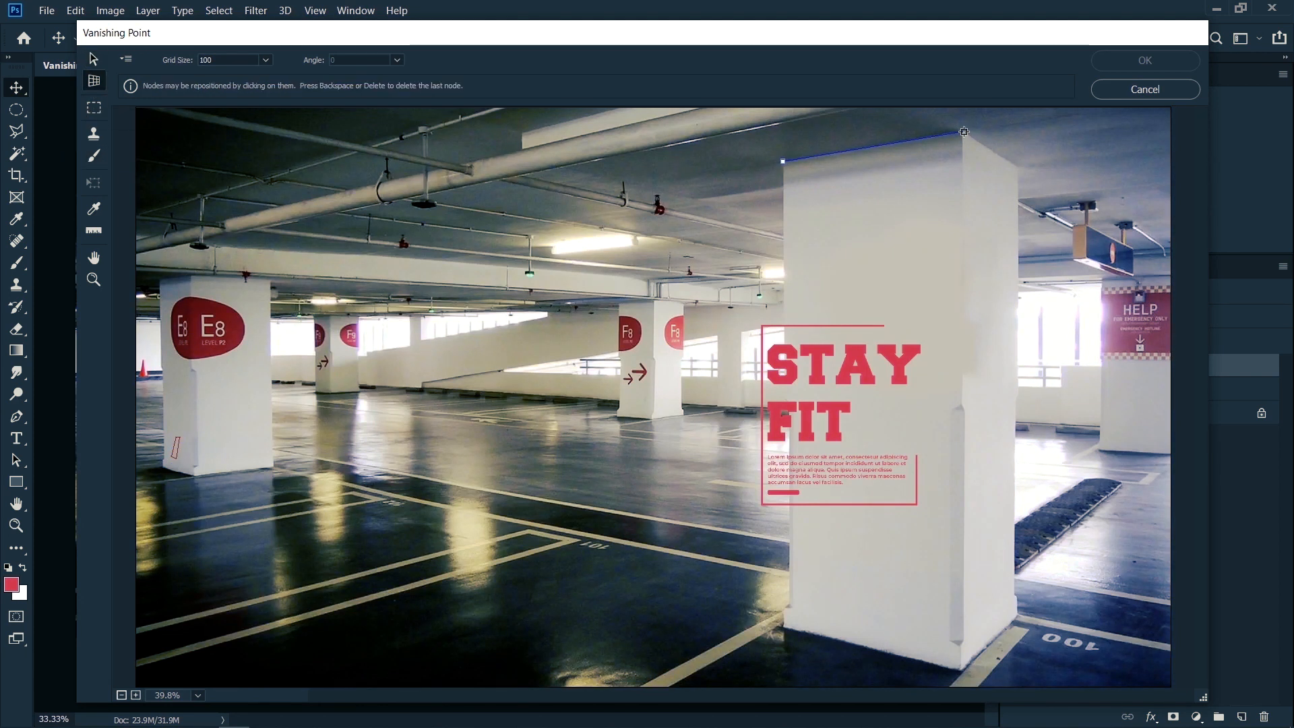
left_click(788, 394)
mouse_move(972, 268)
left_mouse_down()
mouse_move(1014, 267)
mouse_move(911, 267)
mouse_move(964, 281)
left_mouse_up()
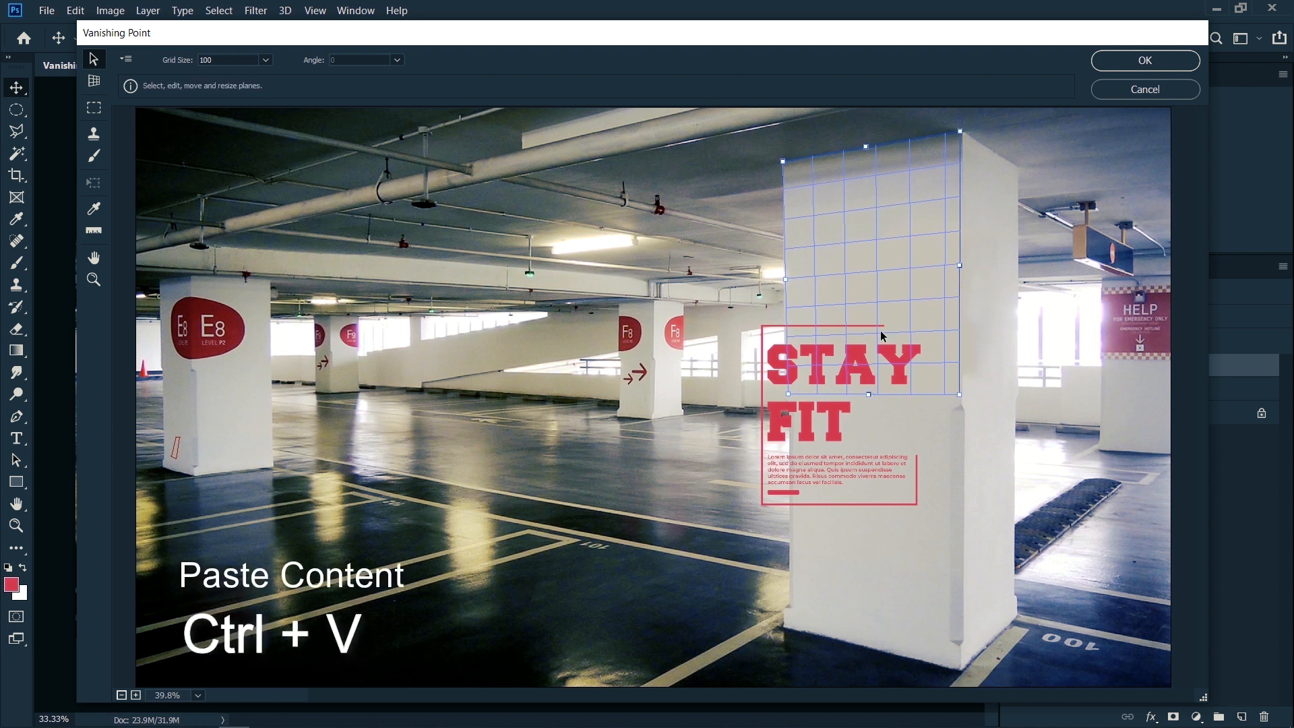
Step: Paste the copied artwork into Vanishing Point, move it onto the column's plane and apply the filter
key("ctrl+v")
left_click_drag(243, 150, 897, 213)
left_click(1145, 60)
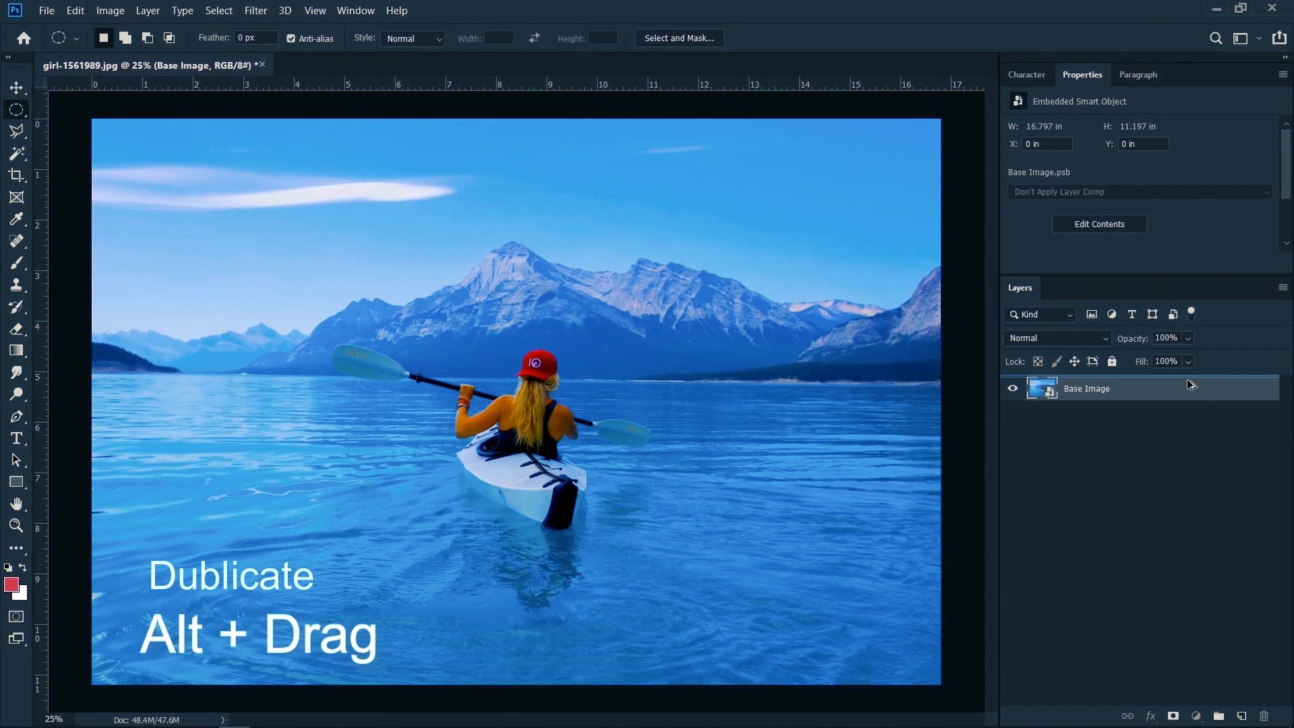
Step: Keep a hidden duplicate of the Base Image layer and apply a 36-pixel Gaussian Blur to the original
left_click(1098, 419)
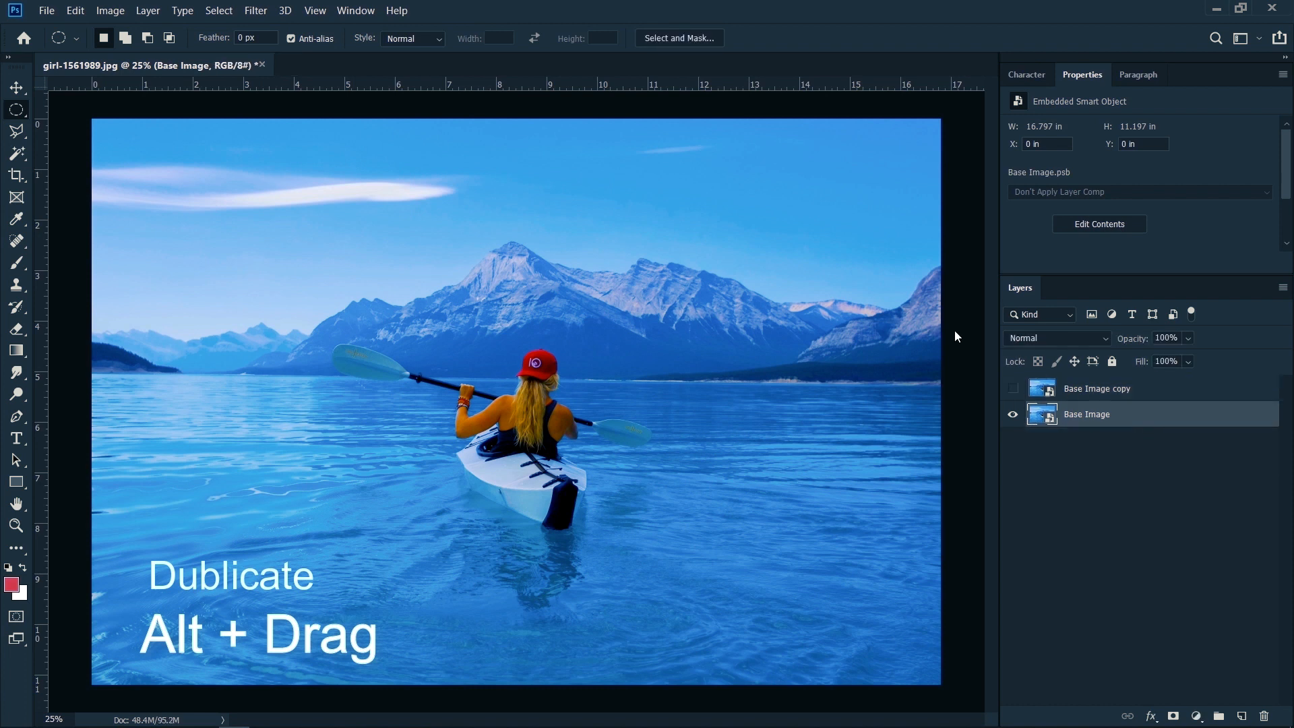
left_click(273, 12)
mouse_move(290, 188)
left_click(481, 253)
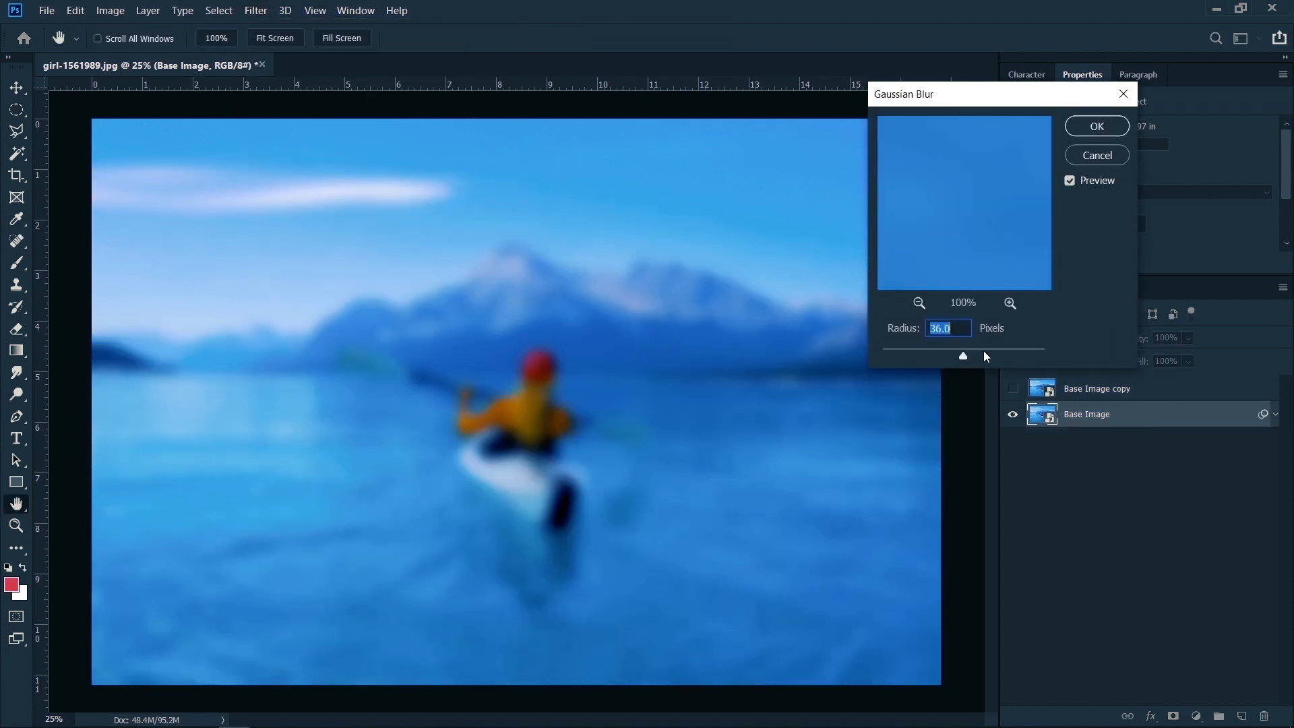
left_click(1084, 128)
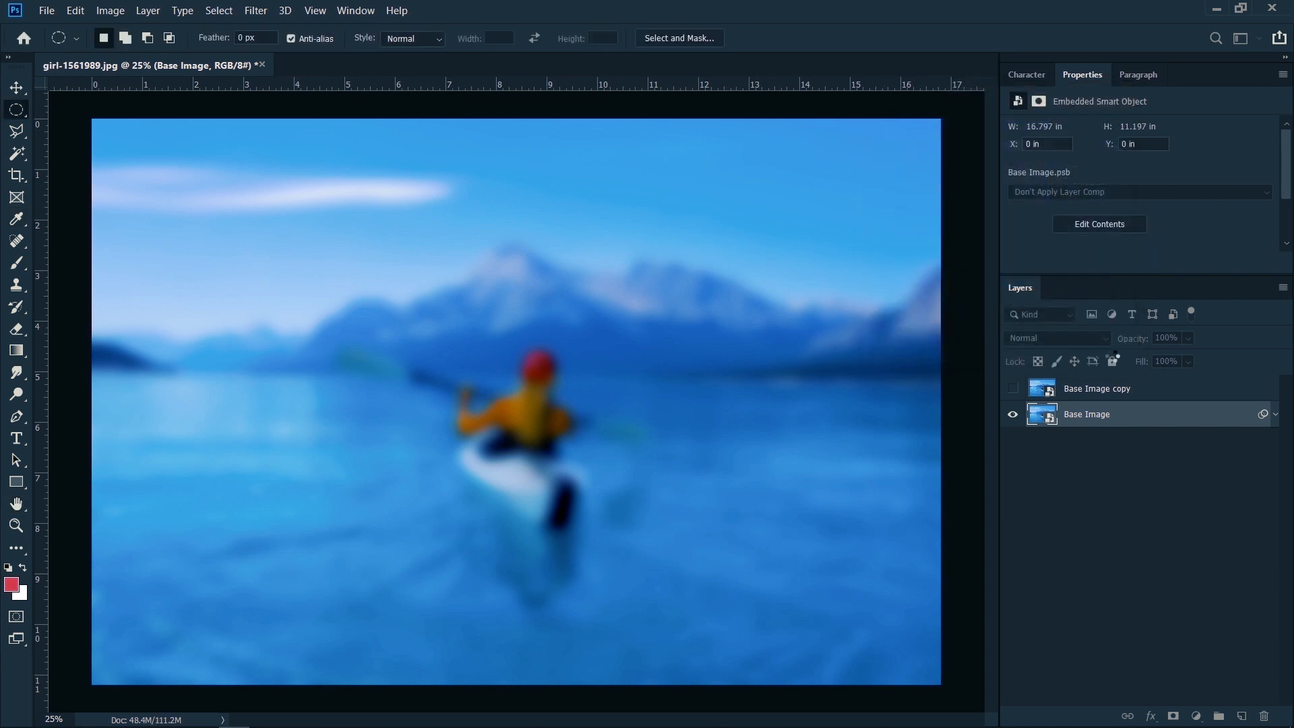
Step: Show the Base Image copy layer and rasterize it
left_click(1012, 389)
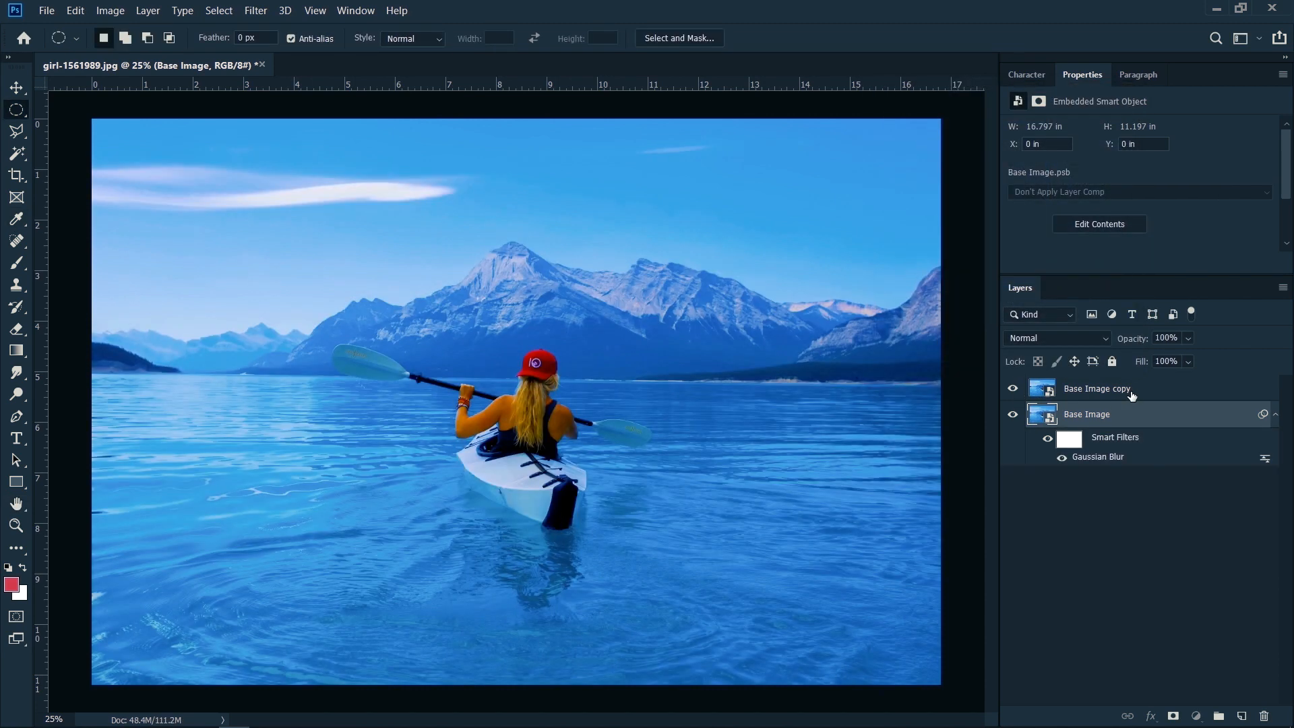
left_click(1119, 391)
right_click(1109, 398)
left_click(944, 313)
Step: Make a circular selection about 9.3 in wide around the kayaker and copy it to a new layer
left_click_drag(356, 273, 758, 517)
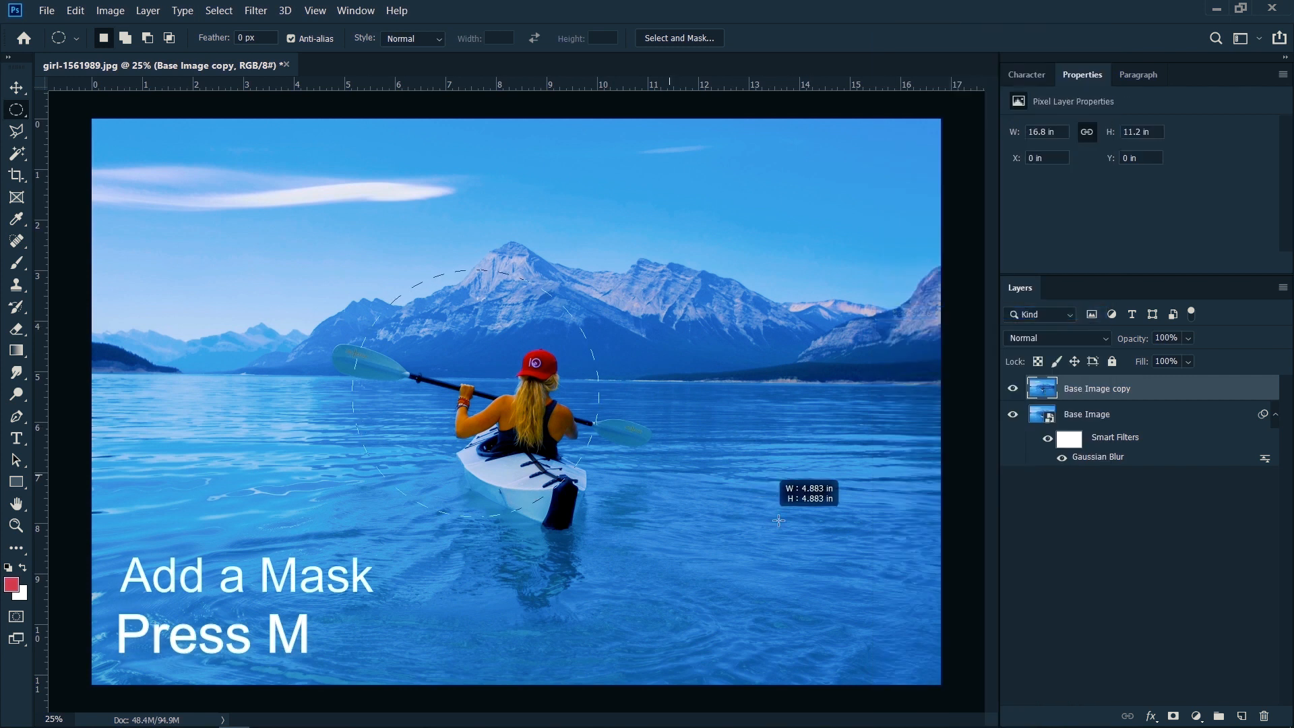
left_click_drag(1063, 641, 1101, 641)
key("ctrl+j")
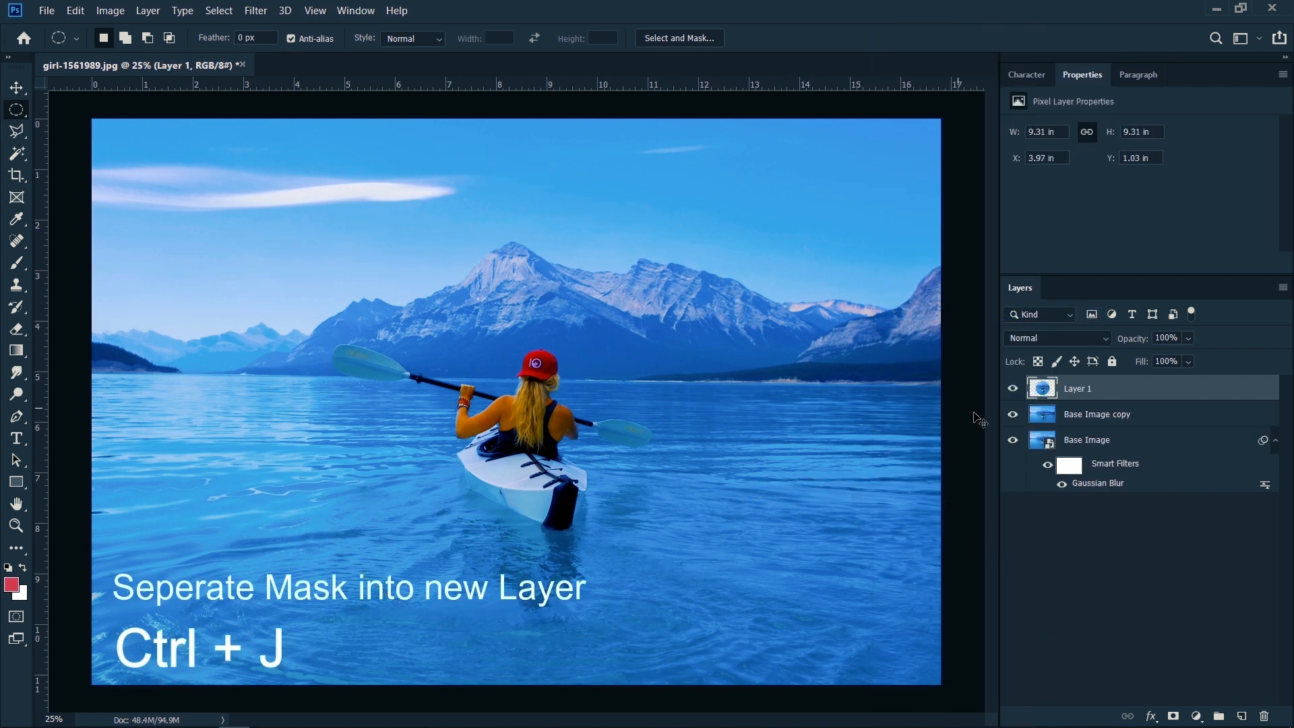
Step: Hide the Base Image copy layer and convert Layer 1 to a smart object
left_click(1013, 414)
right_click(1116, 388)
left_click(959, 251)
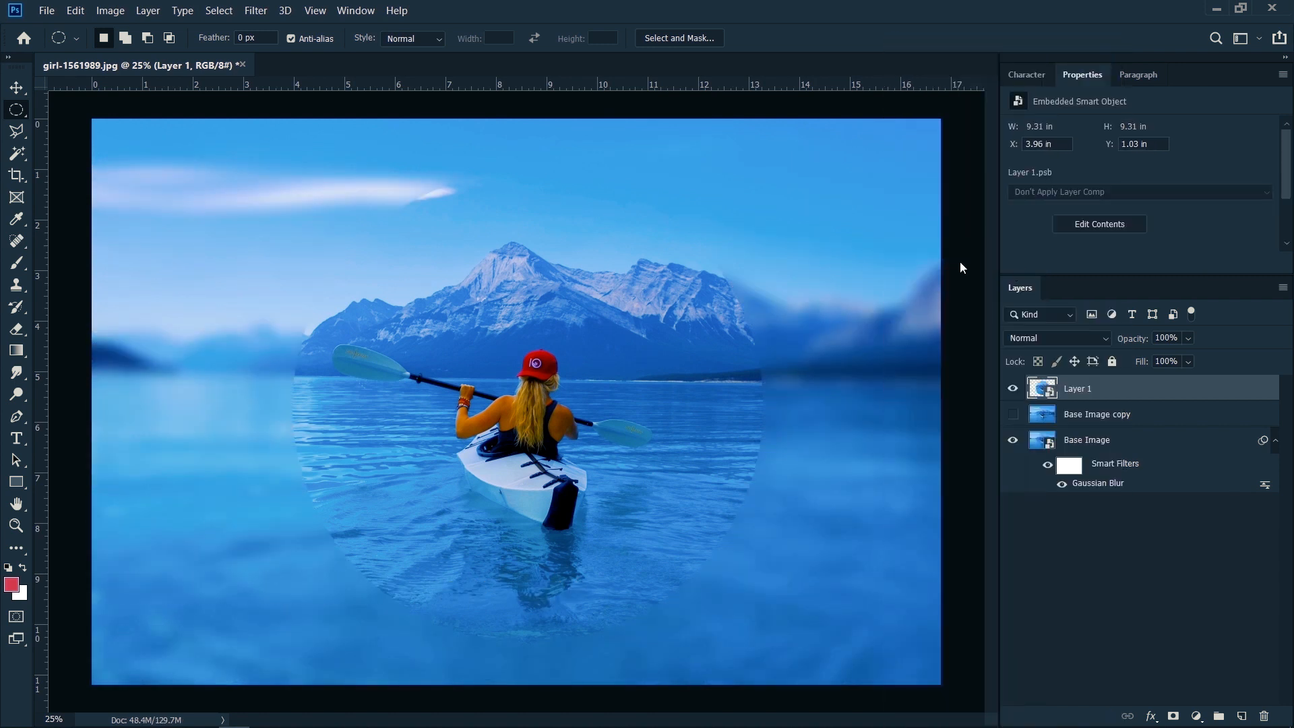
Step: Apply a Gaussian Blur with a radius of about 9 pixels to Layer 1
left_click(219, 11)
mouse_move(256, 11)
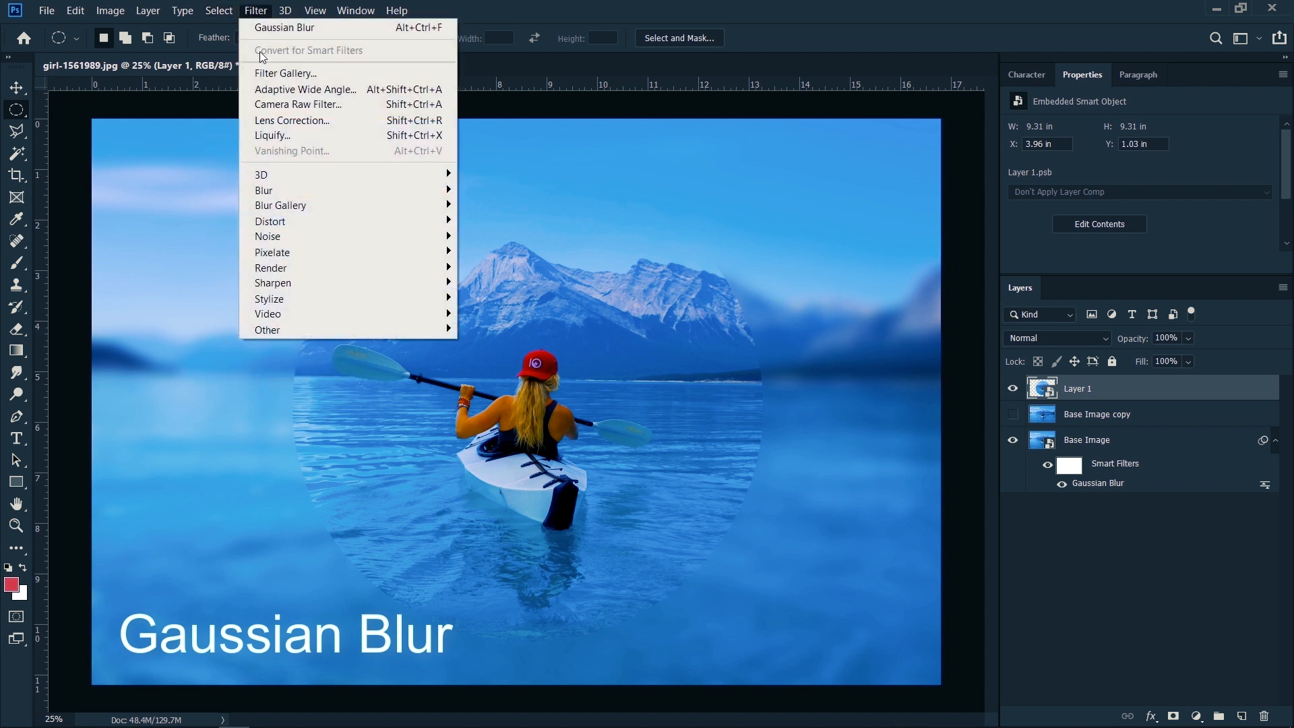
mouse_move(266, 191)
left_click(502, 252)
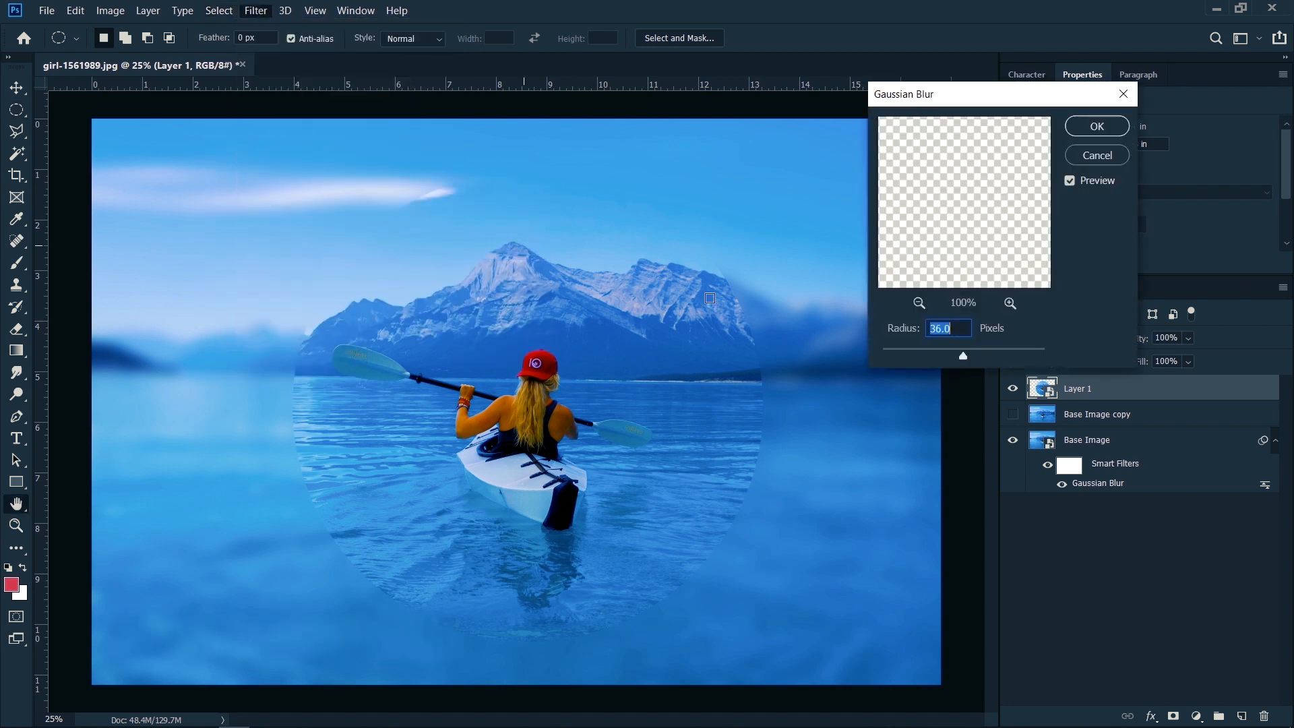
left_click_drag(951, 351, 946, 352)
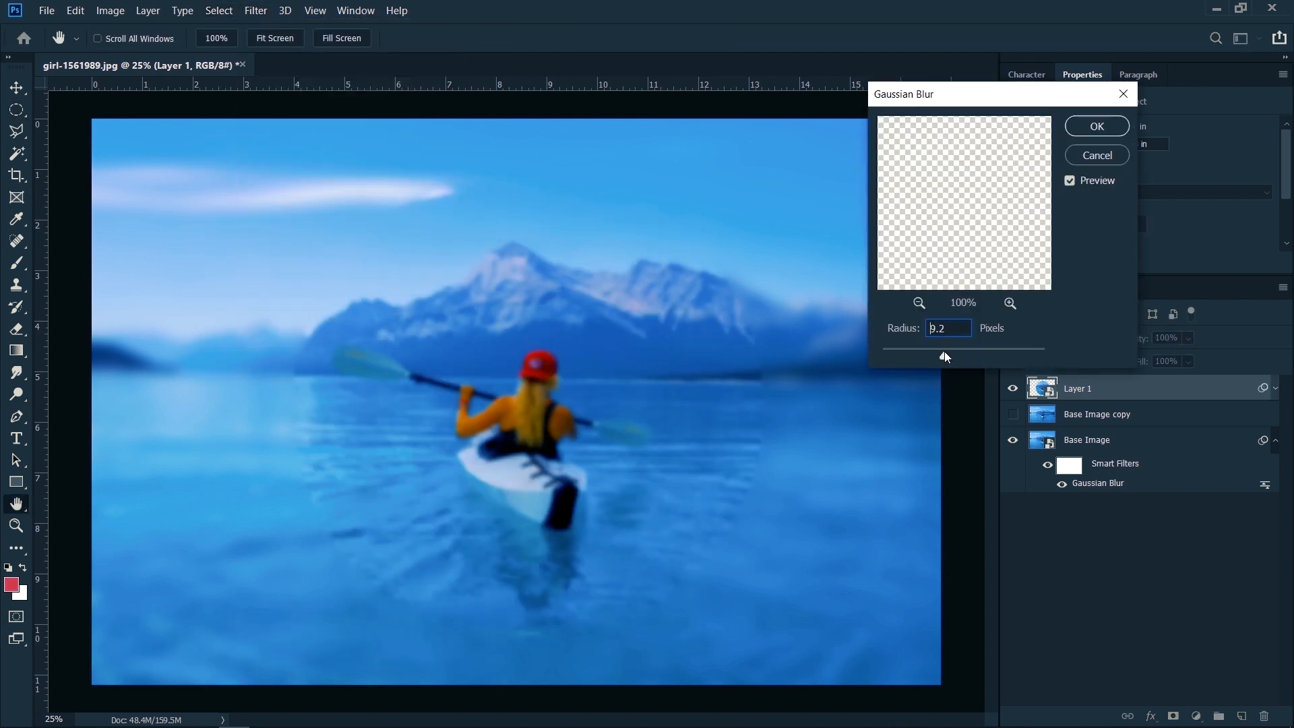
left_click(1097, 126)
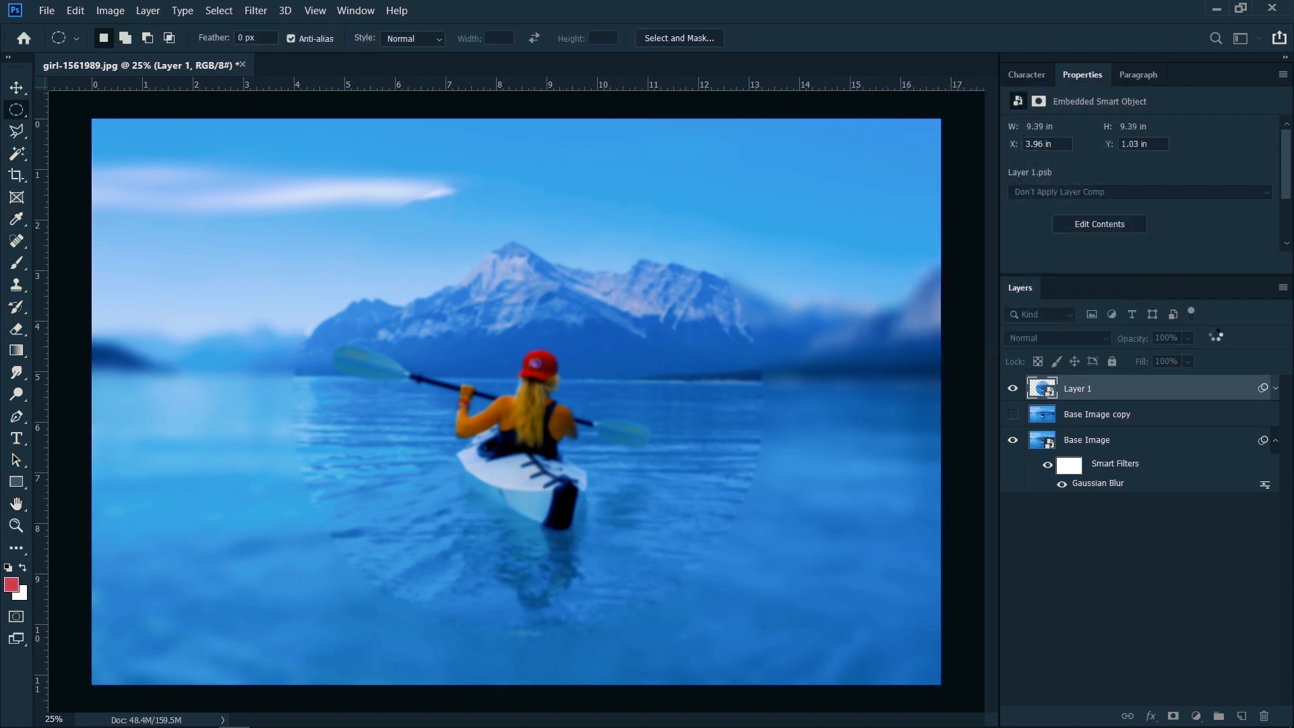
Step: Add a black Outer Glow with a 250 px size to Layer 1 and raise the glow's opacity slightly
double_click(1159, 389)
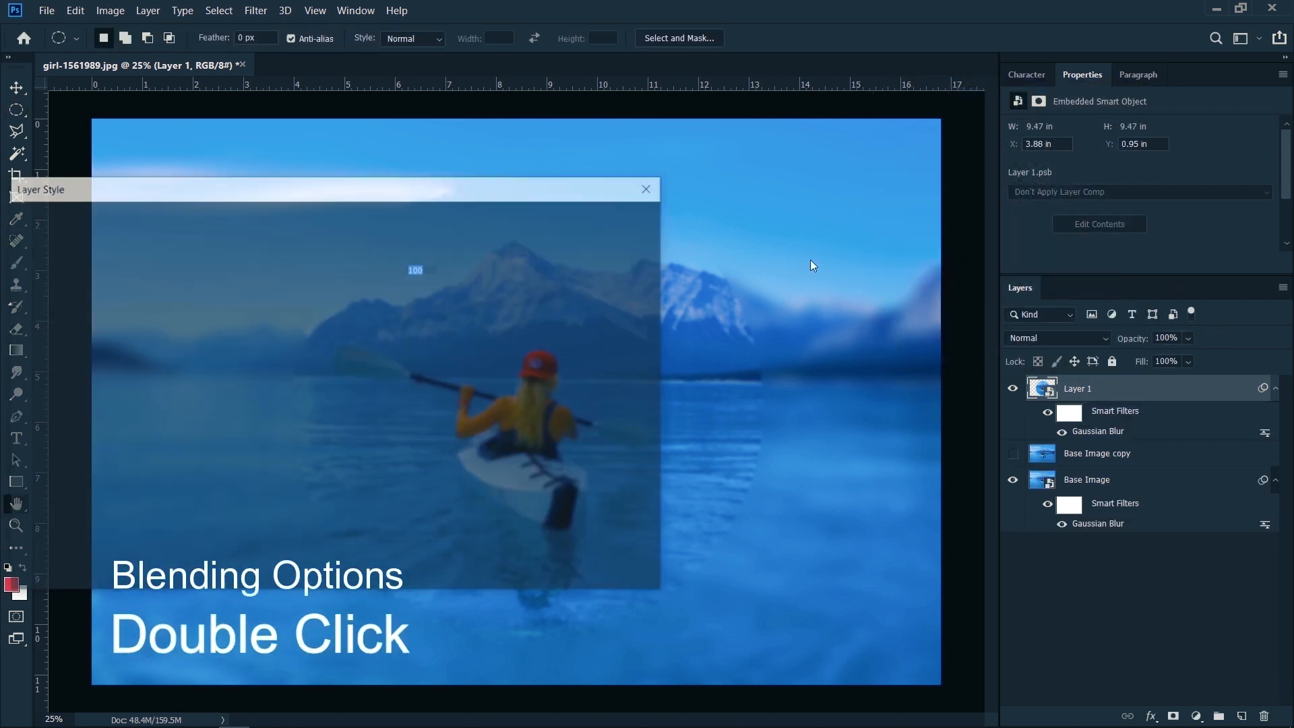
left_click(53, 485)
left_click_drag(383, 199, 1112, 167)
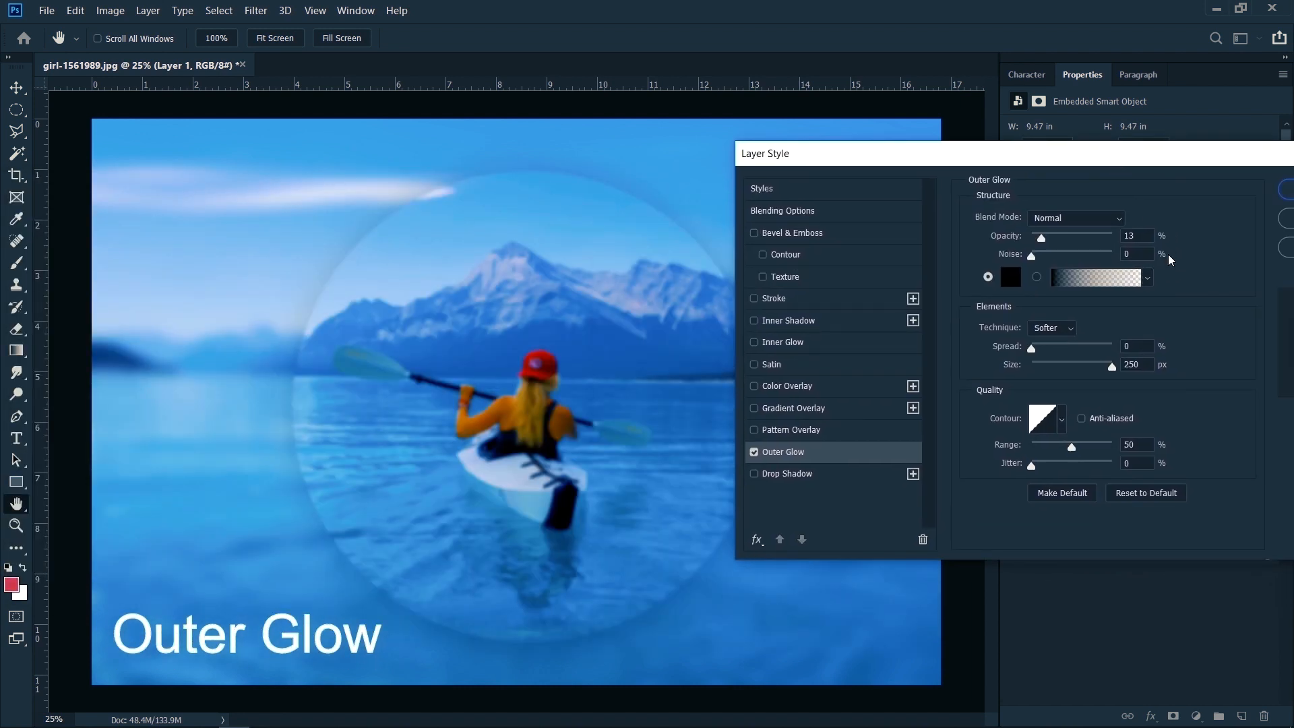
left_click_drag(1042, 238, 1049, 238)
left_click_drag(1103, 165, 952, 188)
left_click(1180, 212)
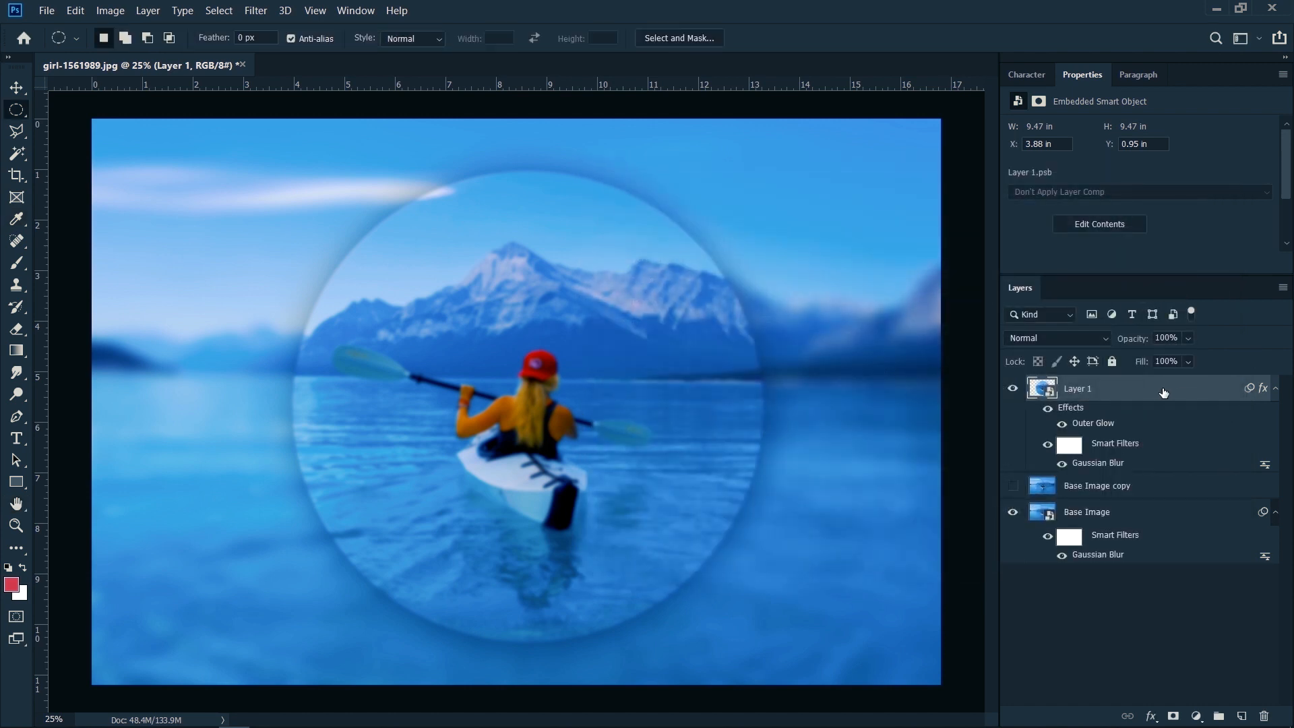
Step: Duplicate Layer 1 and scale the copy to 80.53% about its centre
left_click_drag(1158, 395, 1155, 376)
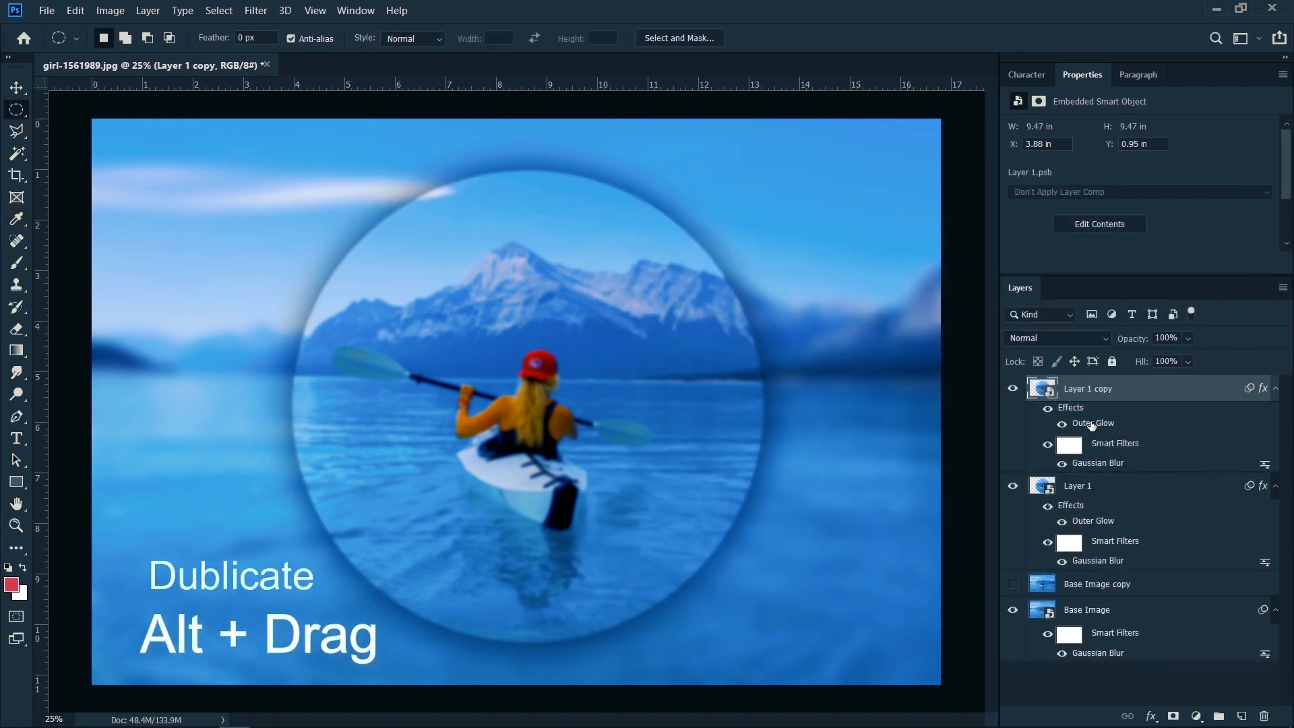
key("v")
left_click_drag(769, 172, 742, 235)
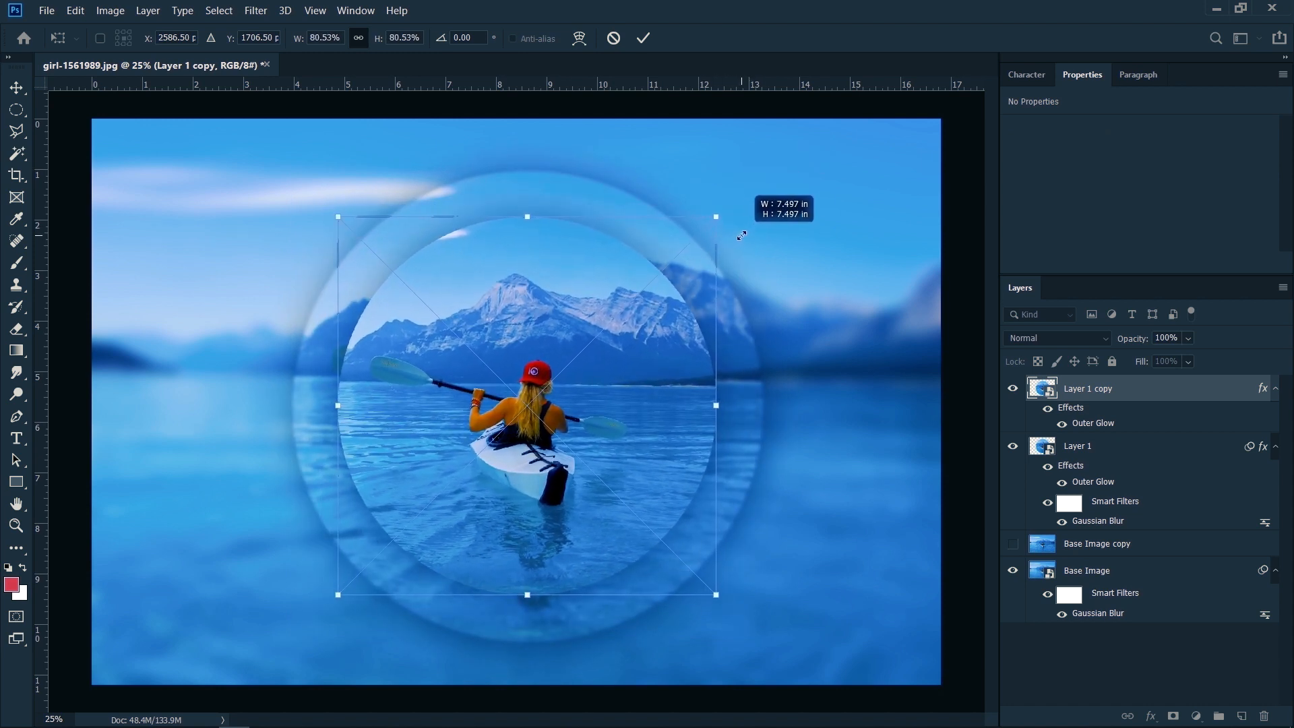
left_click(644, 38)
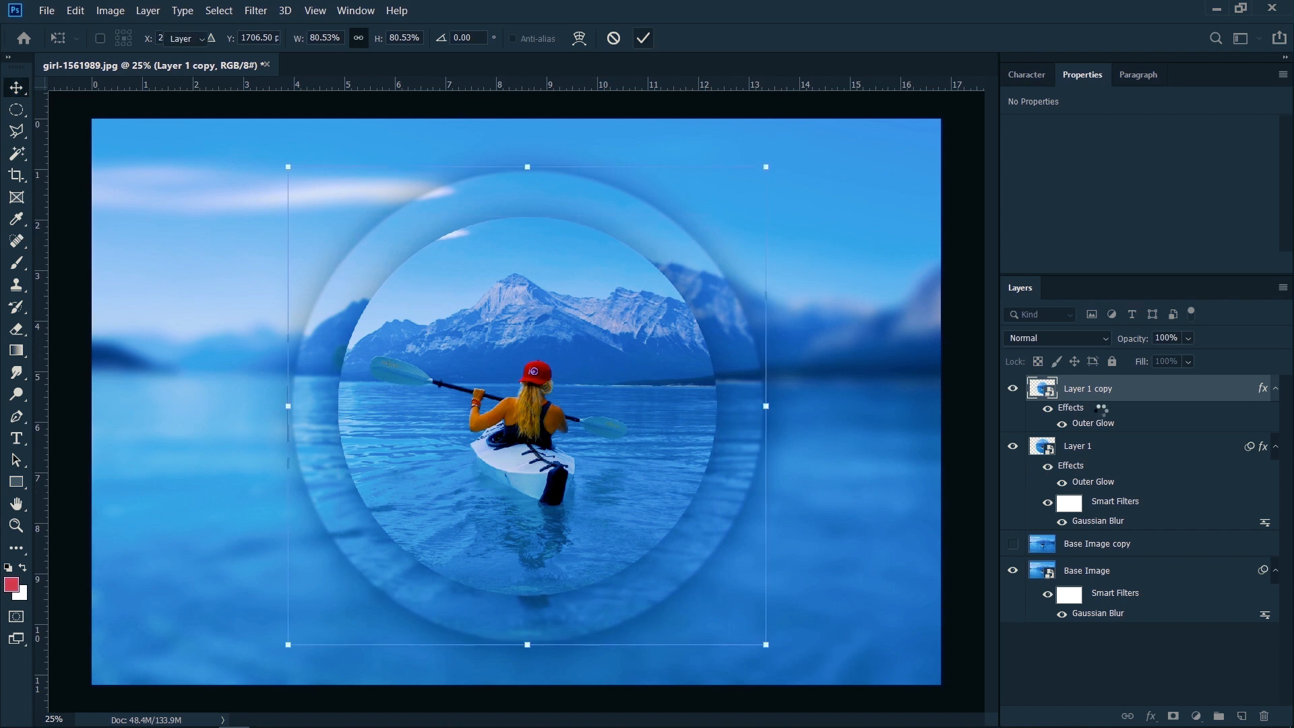
Step: Reduce the Gaussian Blur radius on Layer 1 copy and duplicate that layer
double_click(1139, 463)
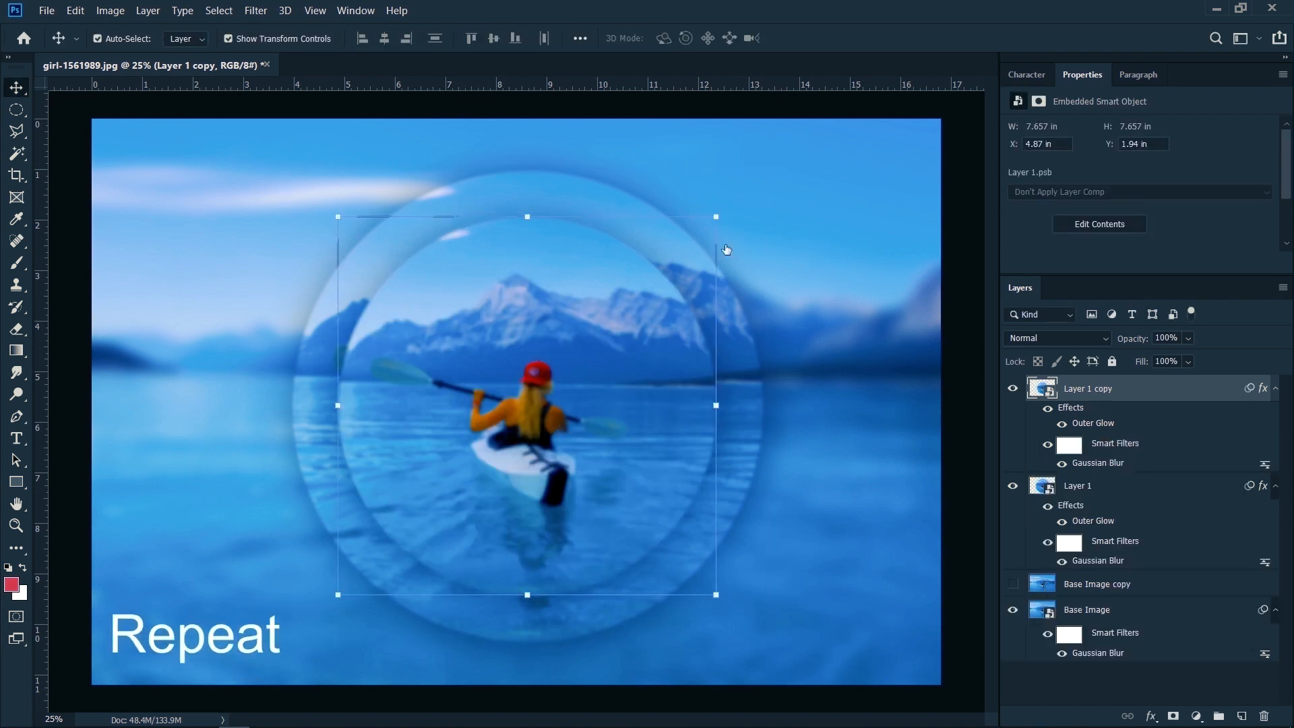
left_click(1074, 128)
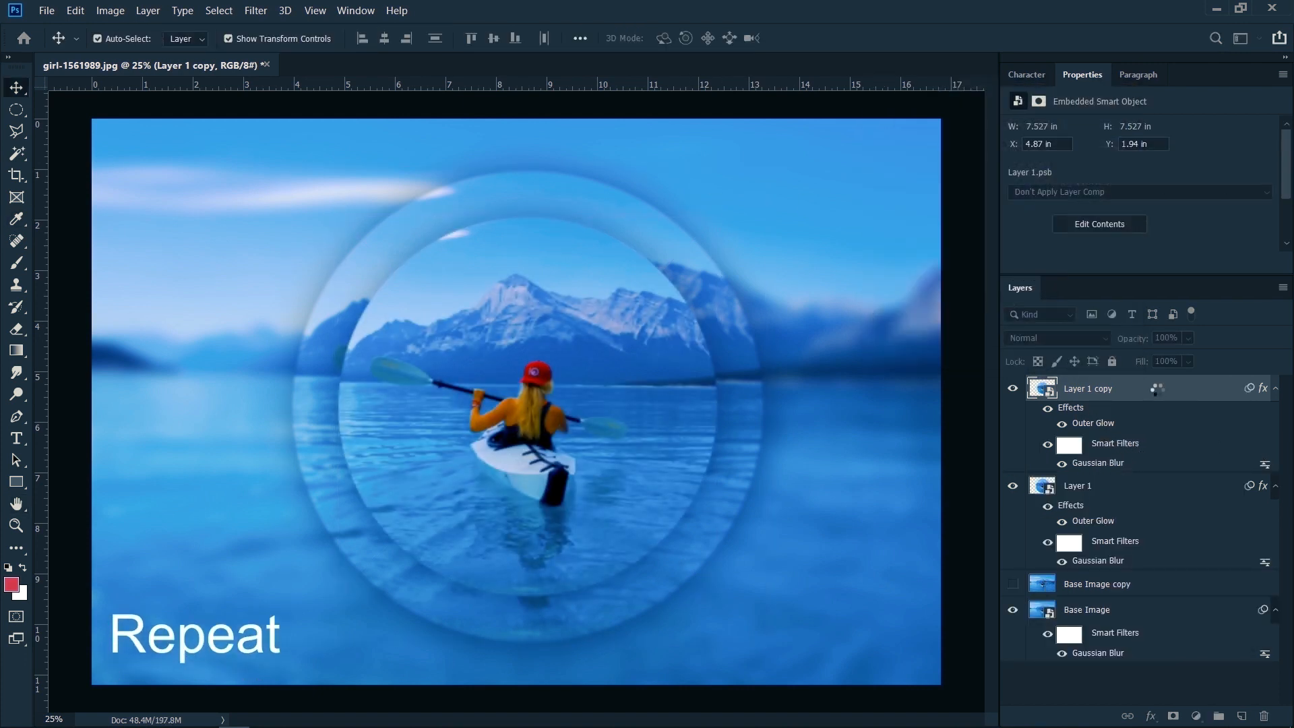
key("ctrl+j")
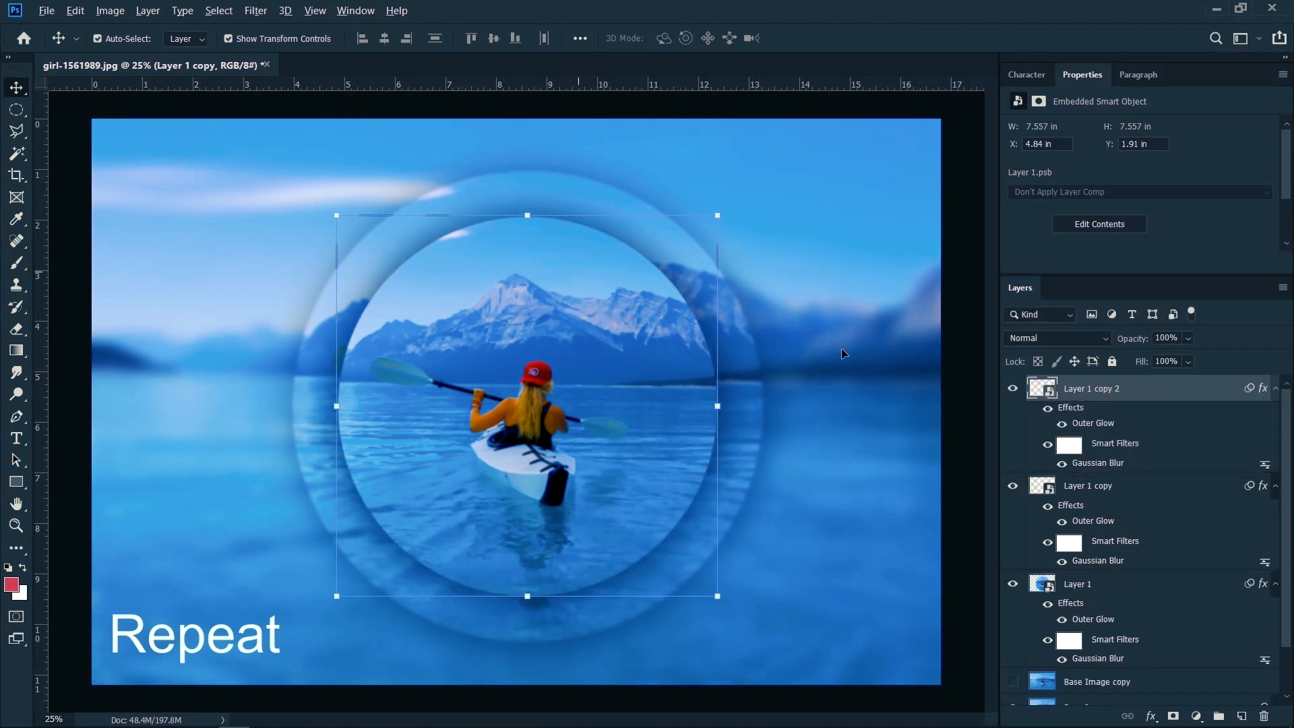
Step: Scale Layer 1 copy 2 down about its centre and reduce its Gaussian Blur radius to the minimum
left_click_drag(722, 216, 686, 269)
left_click(649, 39)
double_click(1098, 464)
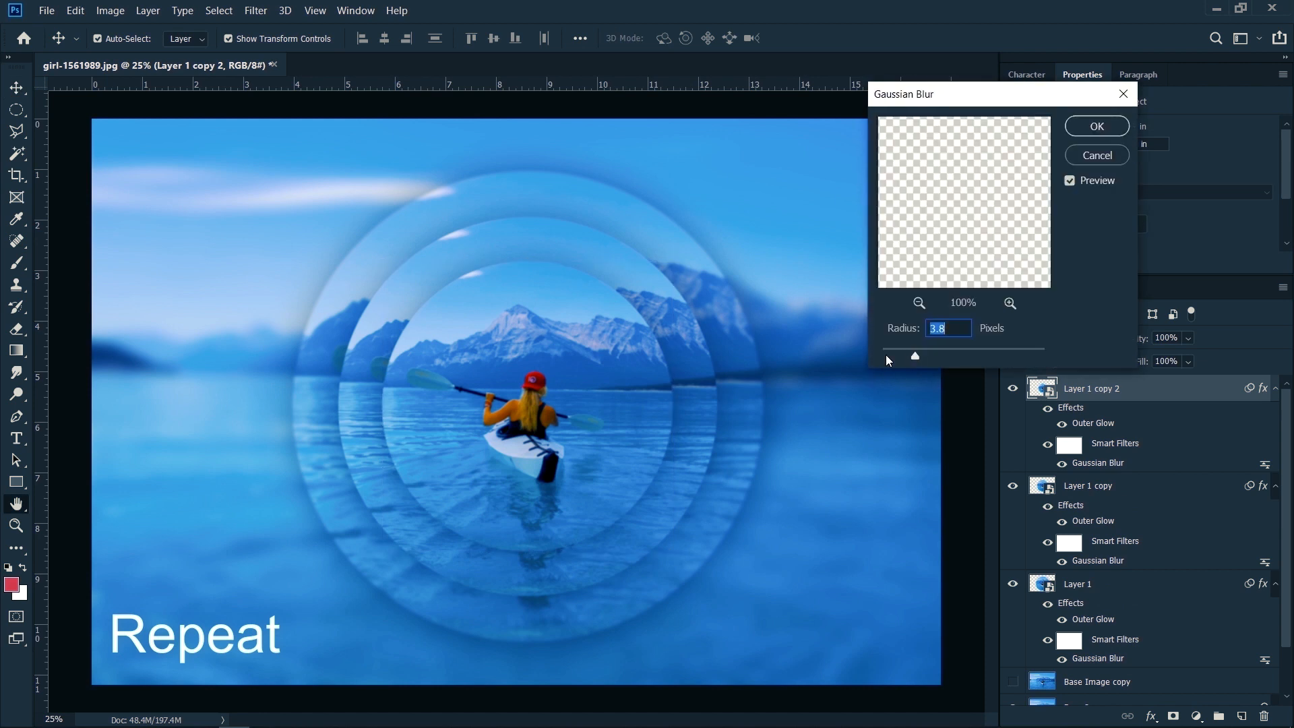
left_click(886, 355)
left_click(1118, 128)
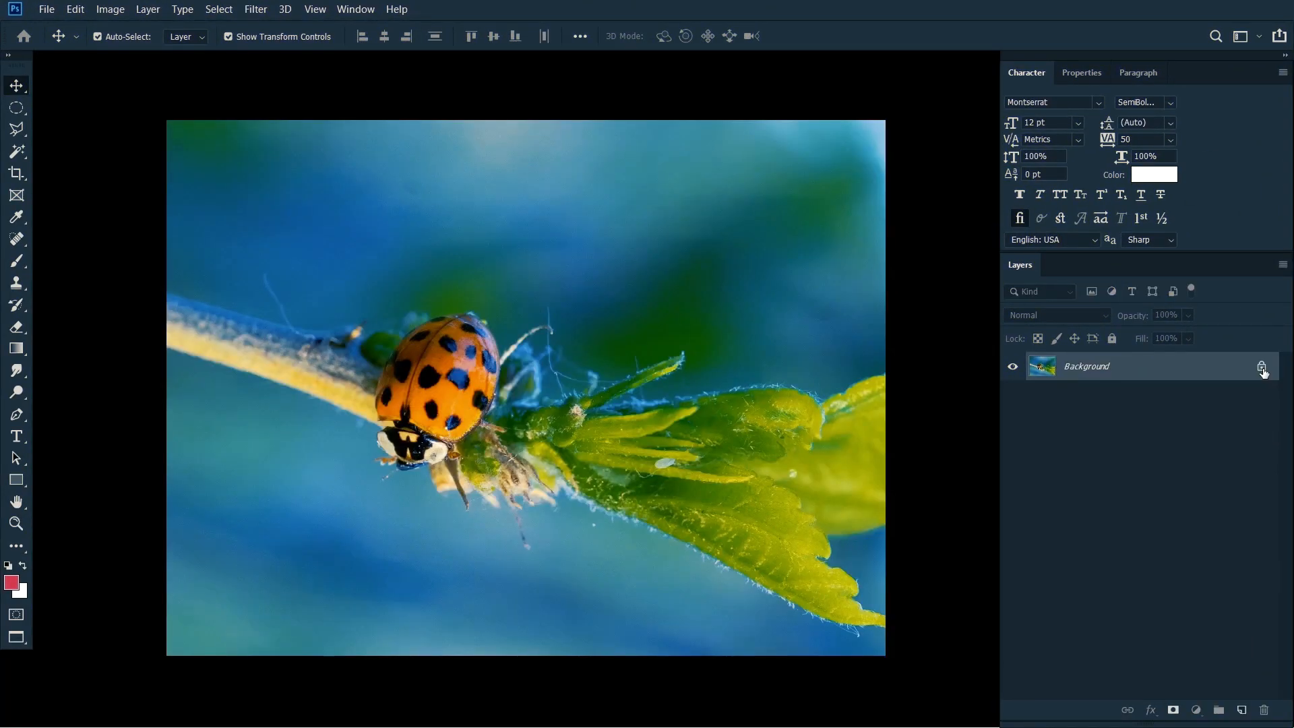
Step: Duplicate the ladybug layer again and rename the three layers Blue, Green and Red from the top of the stack down
left_click(1261, 367)
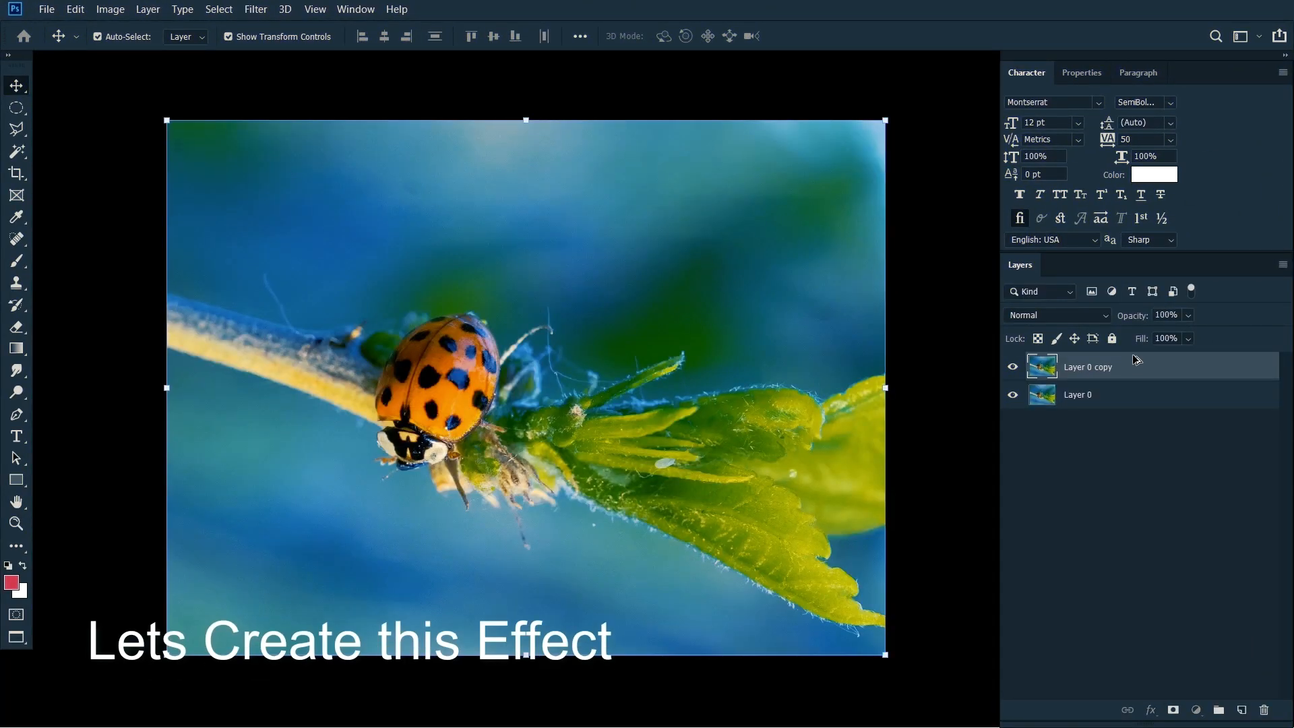
left_click_drag(1137, 360, 1136, 354)
double_click(1088, 425)
type("Red")
key("Tab")
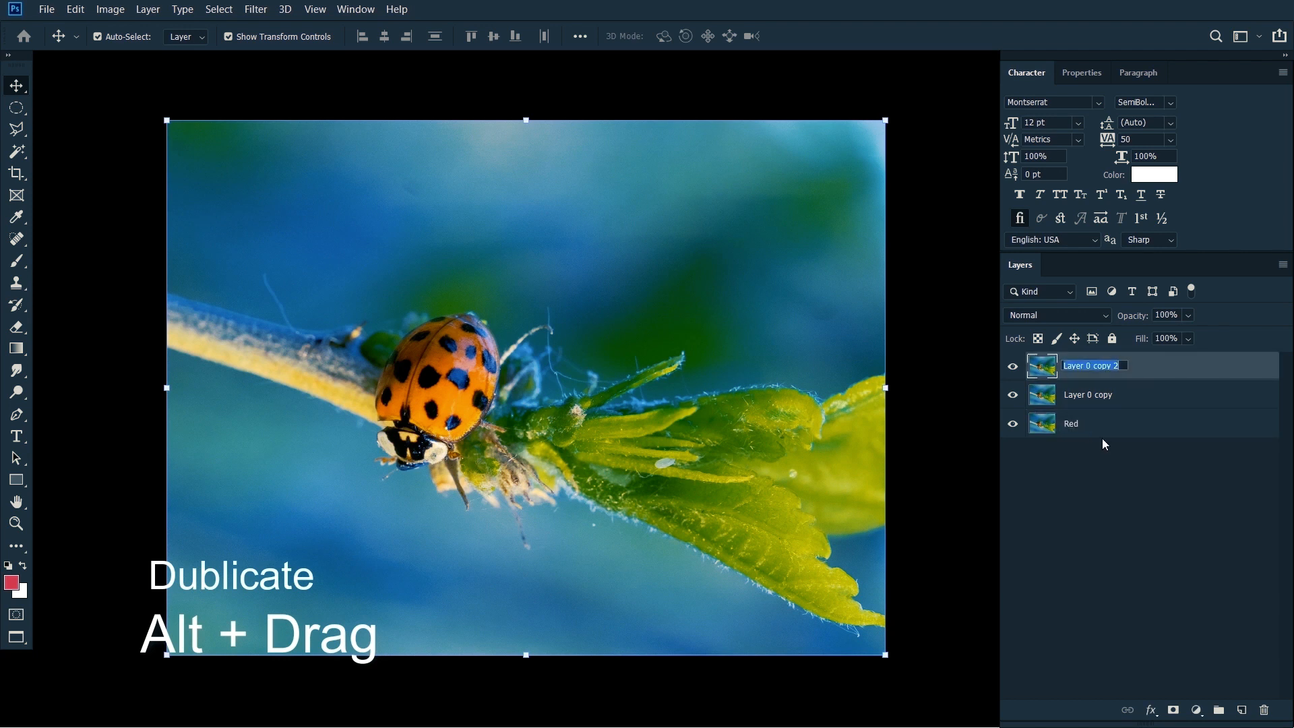
type("Blue")
key("Tab")
type("Green")
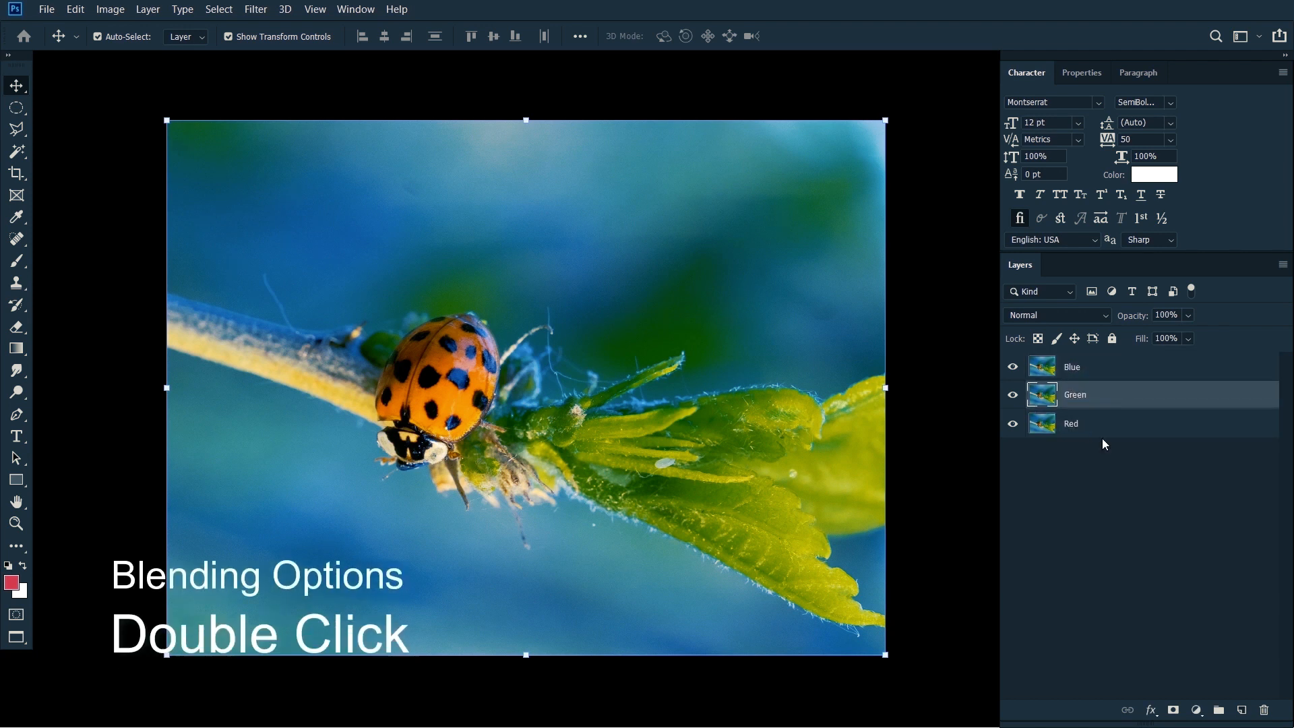
Step: Restrict the Red, Green and Blue layers to their own single colour channel in the advanced blending options
double_click(1114, 424)
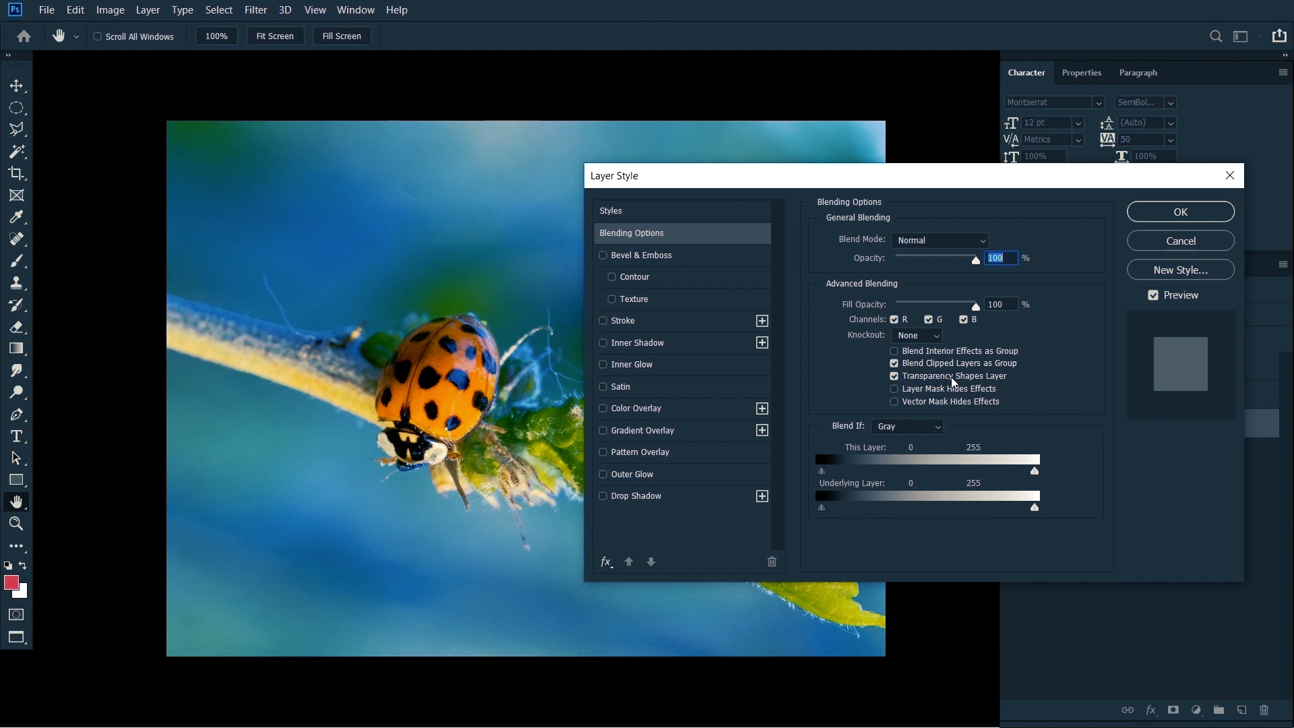
left_click(929, 319)
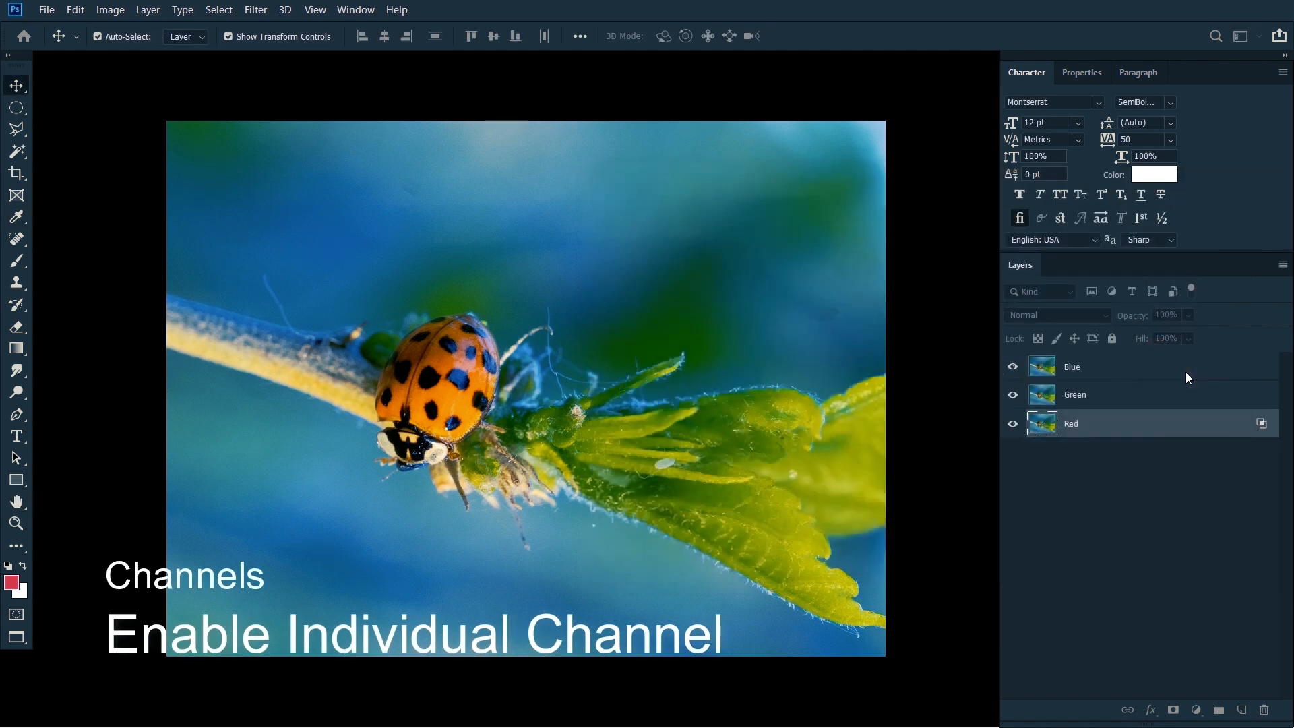
double_click(1186, 400)
left_click(895, 319)
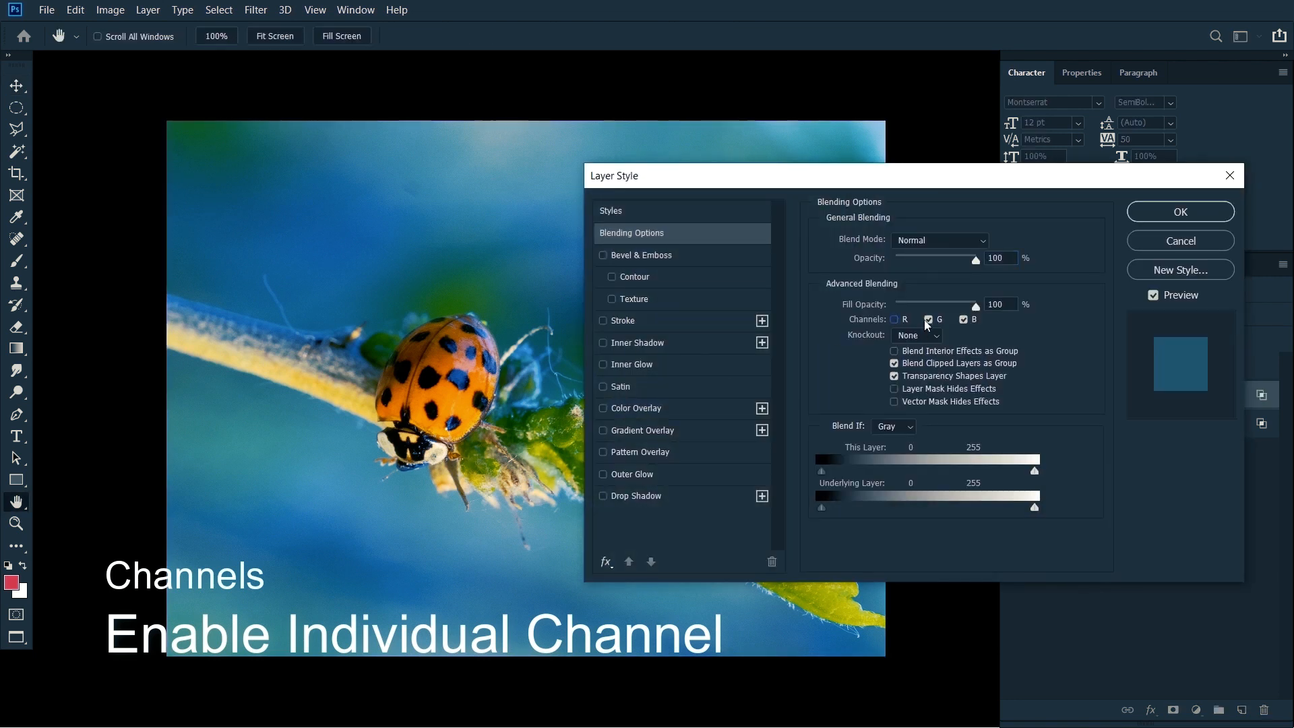
left_click(1158, 222)
double_click(1150, 367)
left_click(894, 320)
left_click(1180, 212)
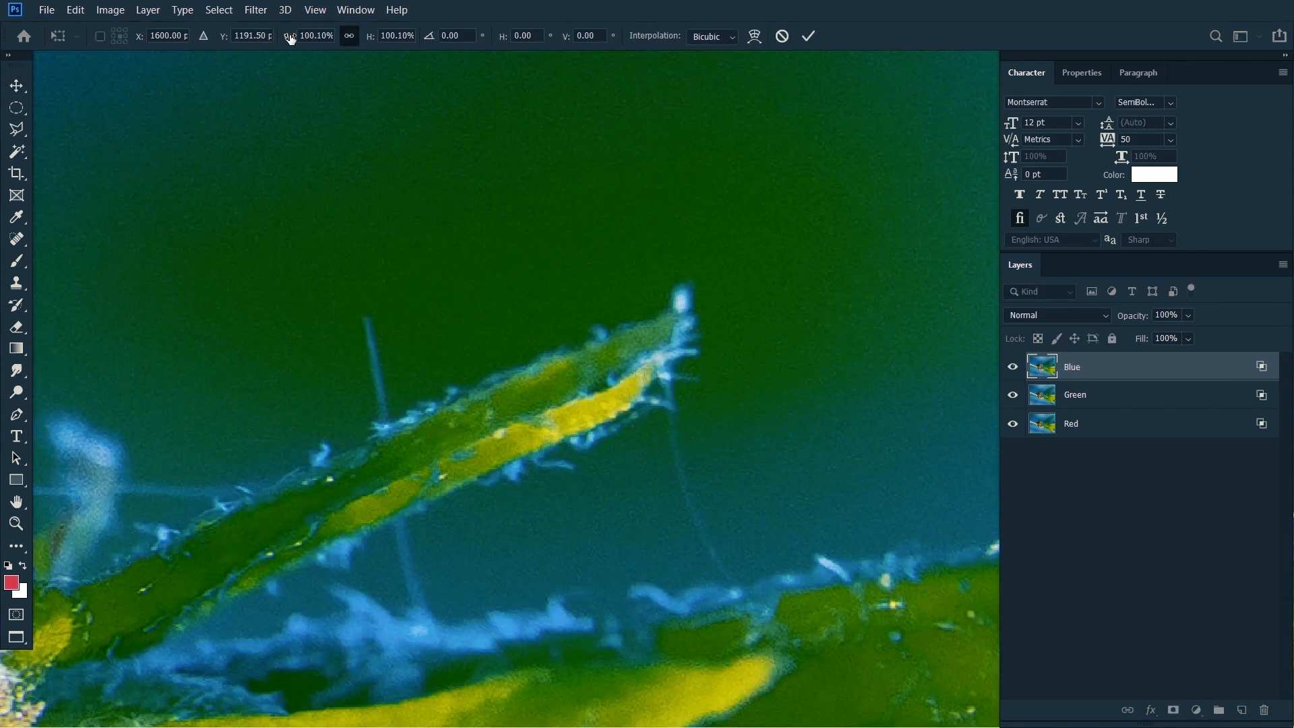
Step: Scale the Blue layer to 100.50% and begin the same free transform on the Red layer
mouse_move(290, 39)
left_mouse_down()
mouse_move(303, 40)
mouse_move(290, 41)
left_mouse_up()
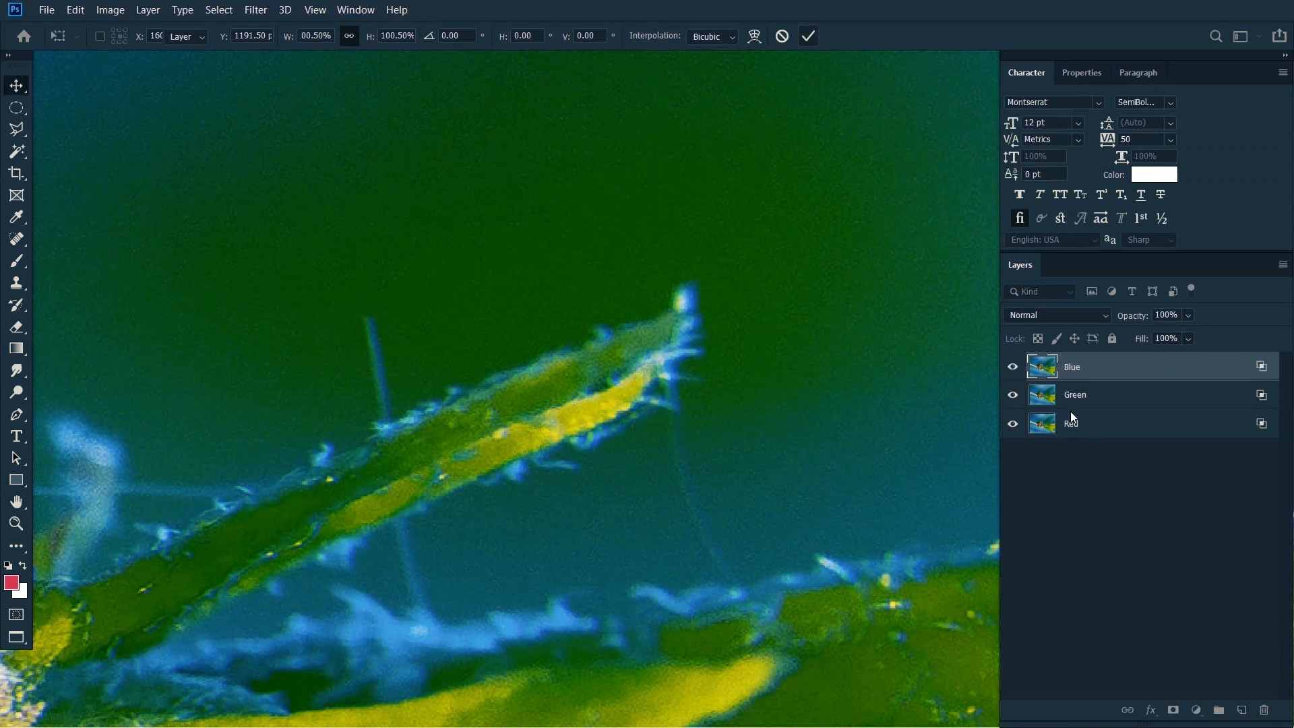
key("Return")
left_click(1131, 428)
scroll(671, 305, "down", 2)
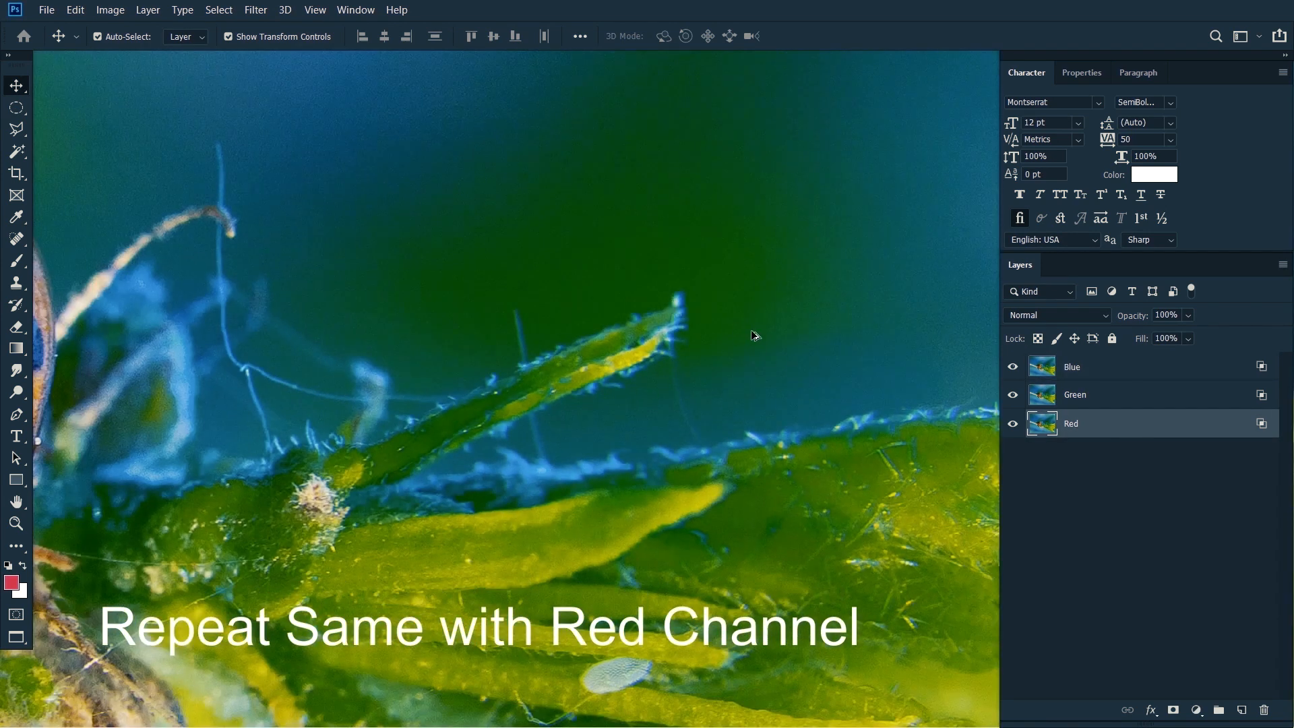
scroll(753, 330, "down", 3)
left_click_drag(959, 361, 956, 361)
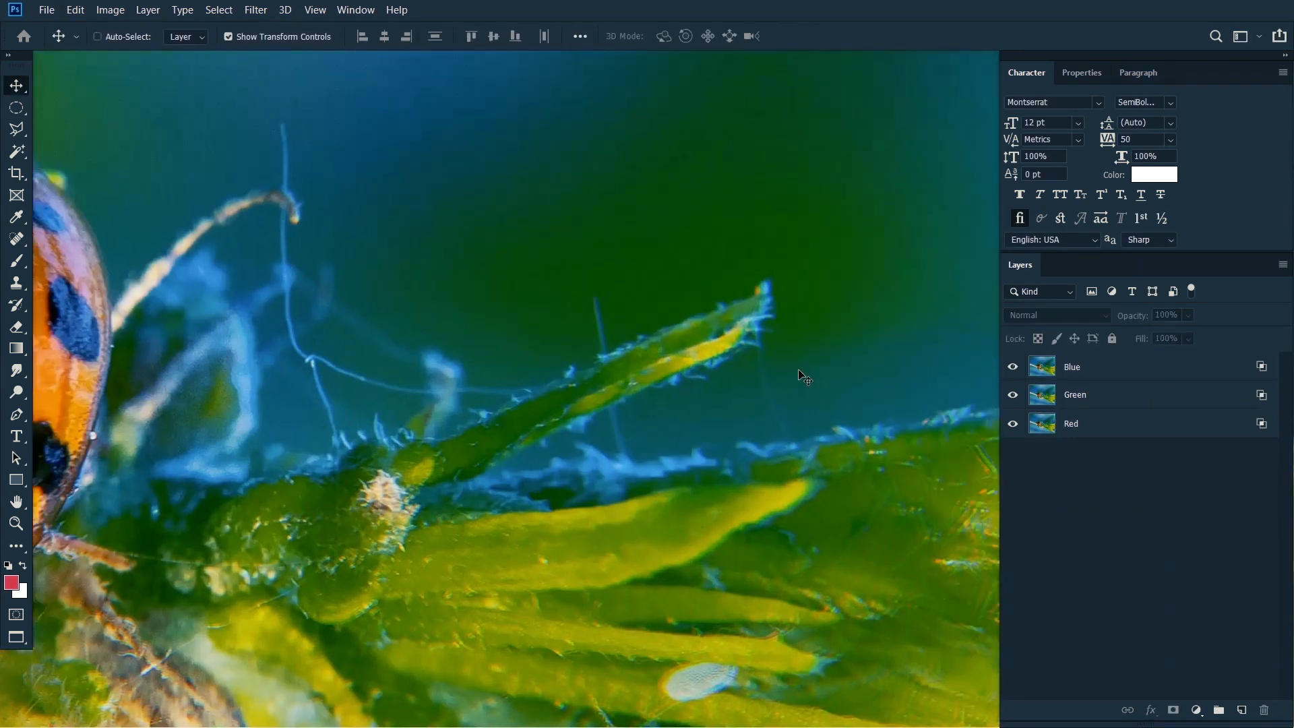
scroll(749, 294, "up", 2)
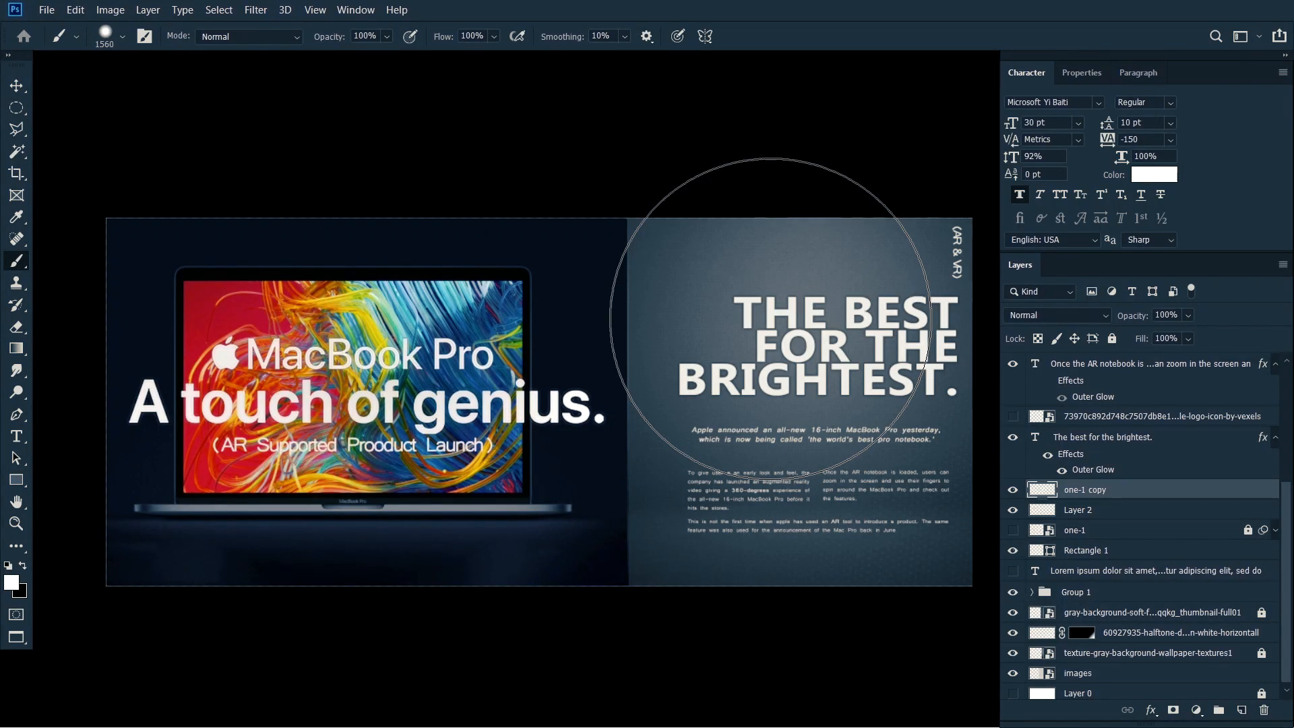
Step: Set the brush to 91 px with 65% hardness over the MacBook Pro artwork
left_click(355, 10)
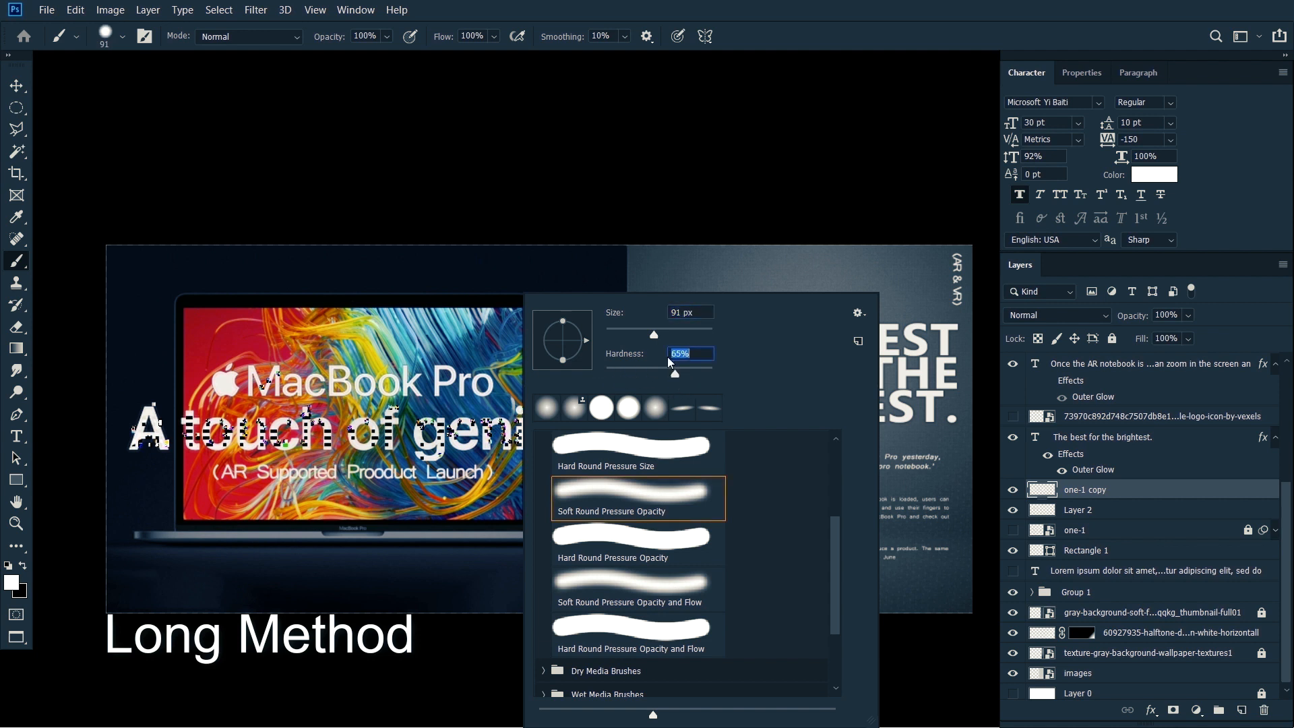
key("Return")
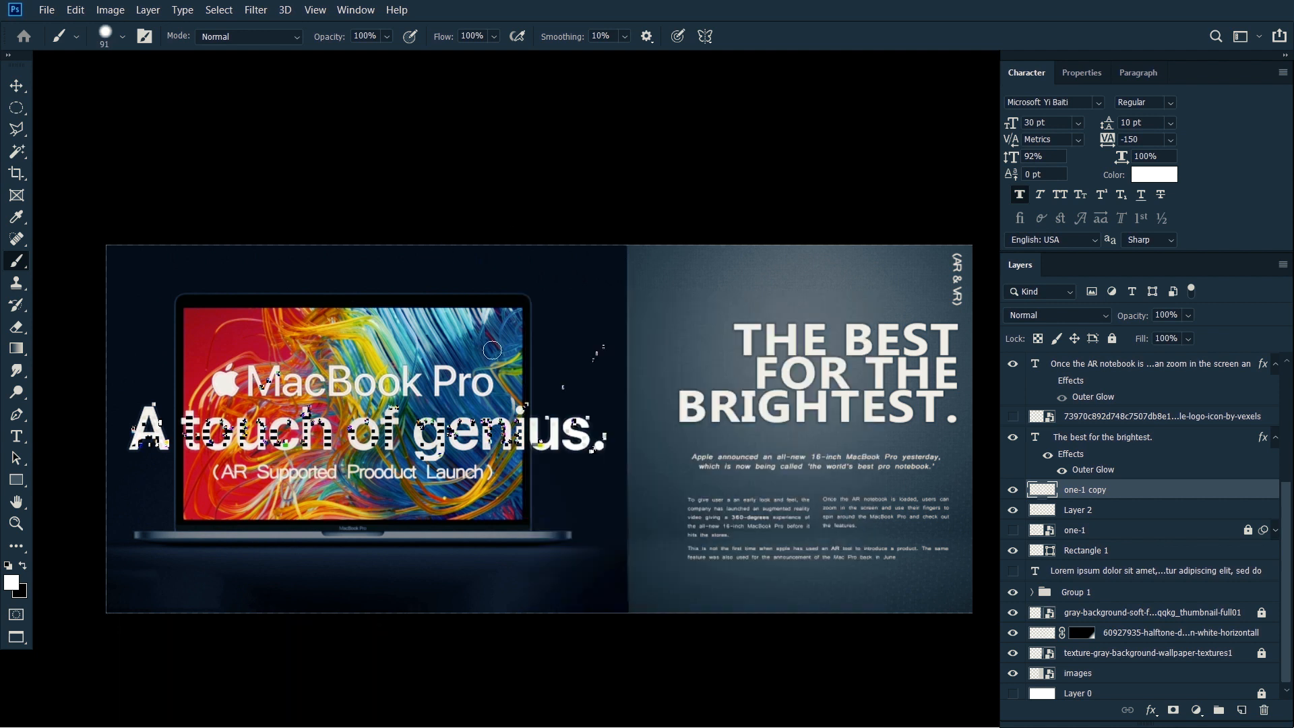
mouse_move(492, 350)
left_mouse_down()
mouse_move(561, 360)
mouse_move(485, 358)
mouse_move(612, 352)
mouse_move(546, 273)
mouse_move(558, 142)
mouse_move(541, 422)
mouse_move(556, 148)
mouse_move(550, 485)
mouse_move(558, 200)
mouse_move(580, 479)
mouse_move(541, 170)
mouse_move(569, 459)
left_mouse_up()
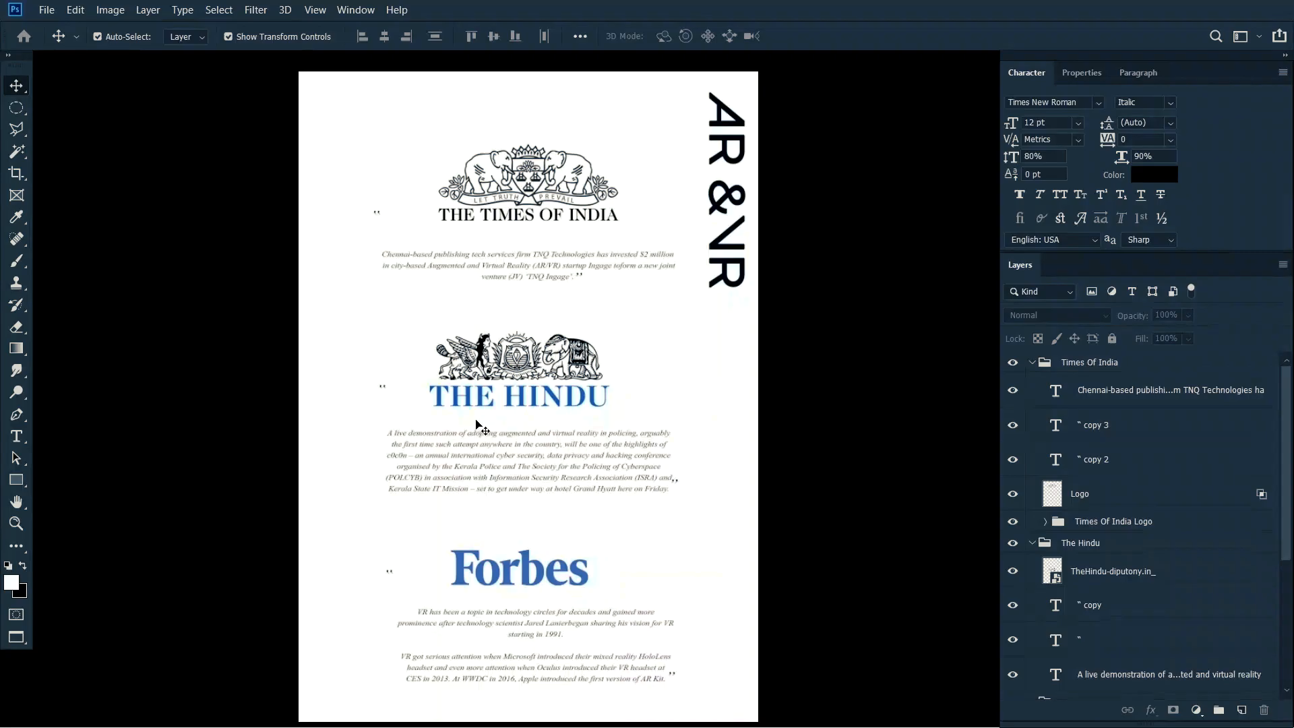
Step: Try a 16 pt font size on the paragraph below The Hindu logo
double_click(615, 460)
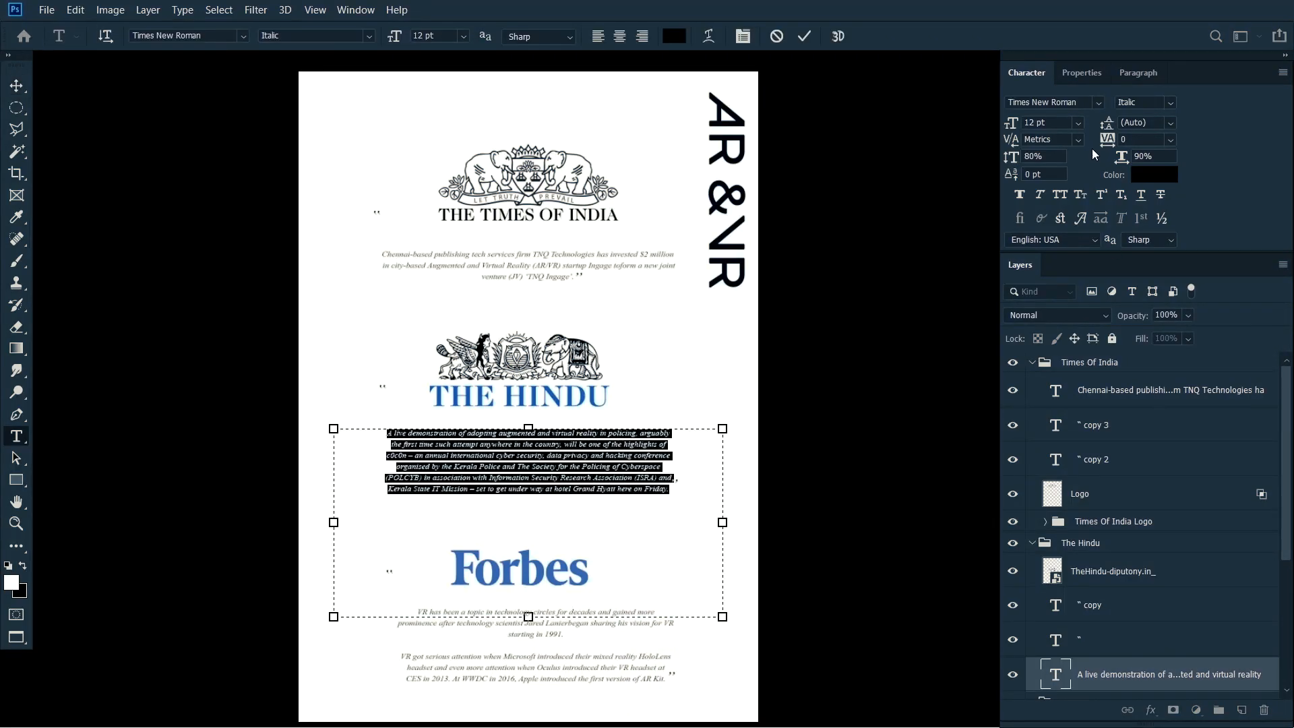
type("1")
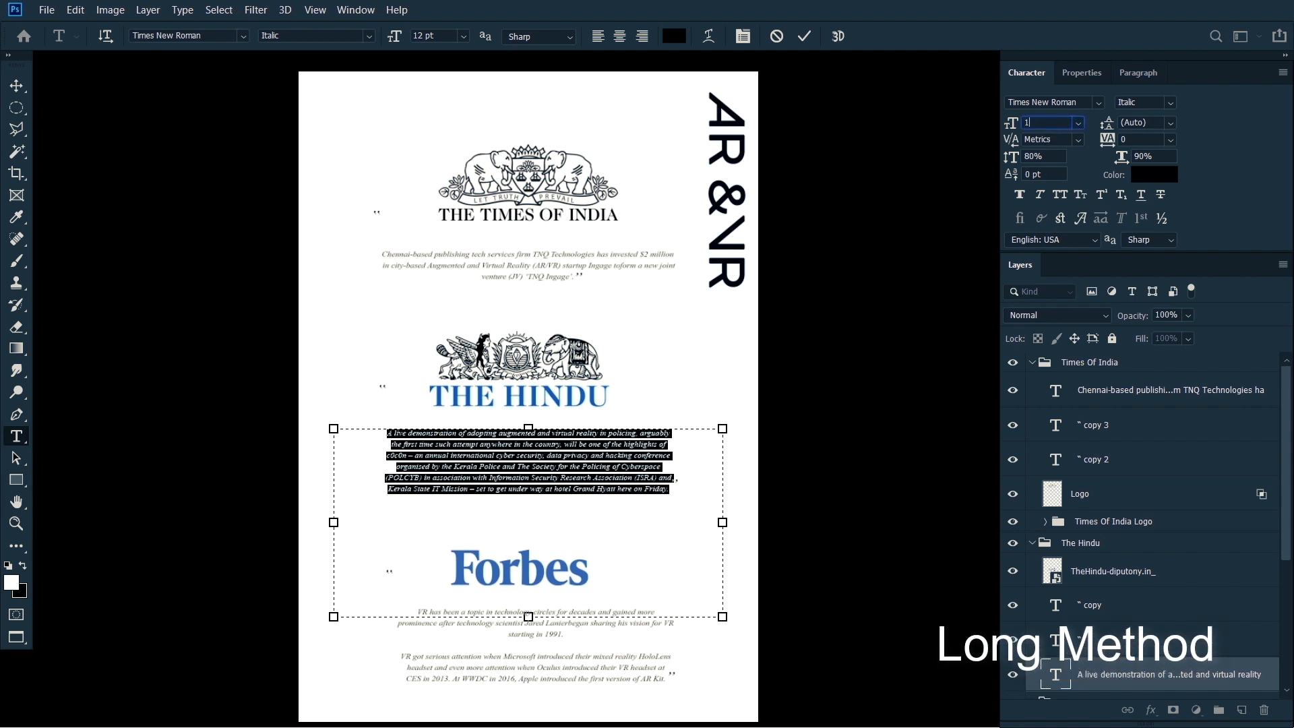
type("6")
key("Return")
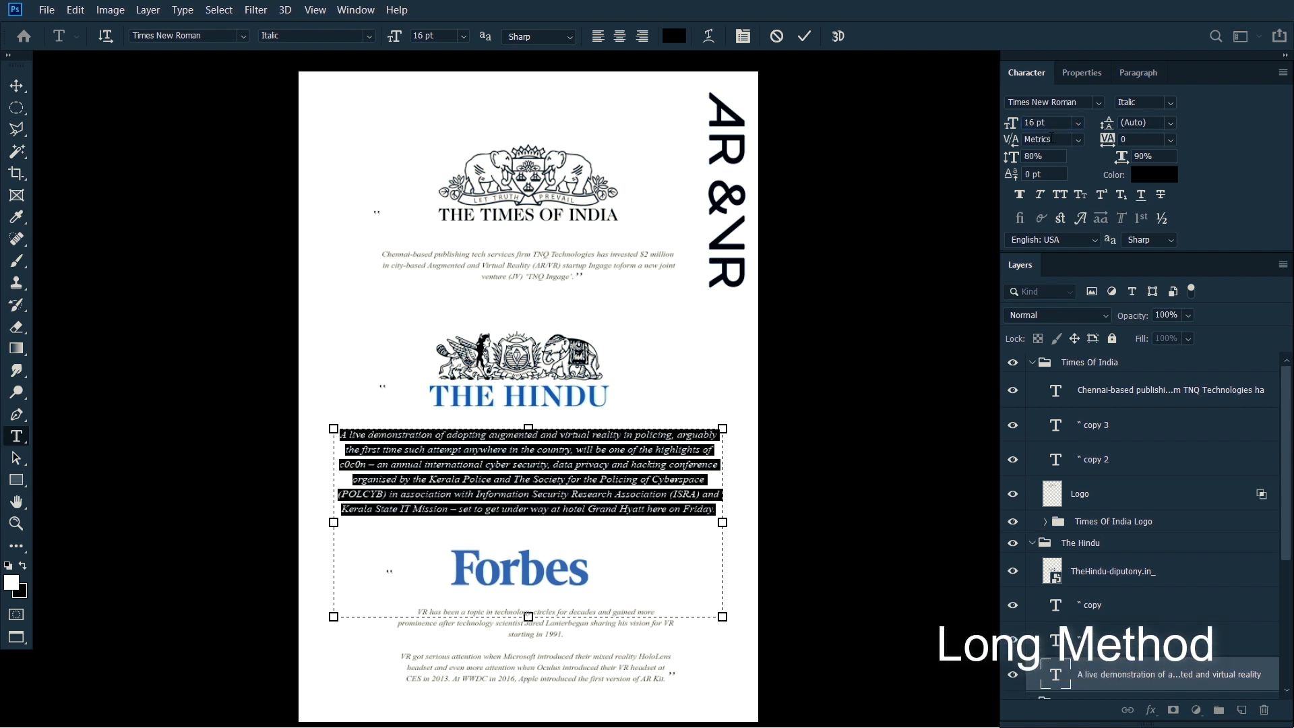
left_click(1172, 139)
key("Escape")
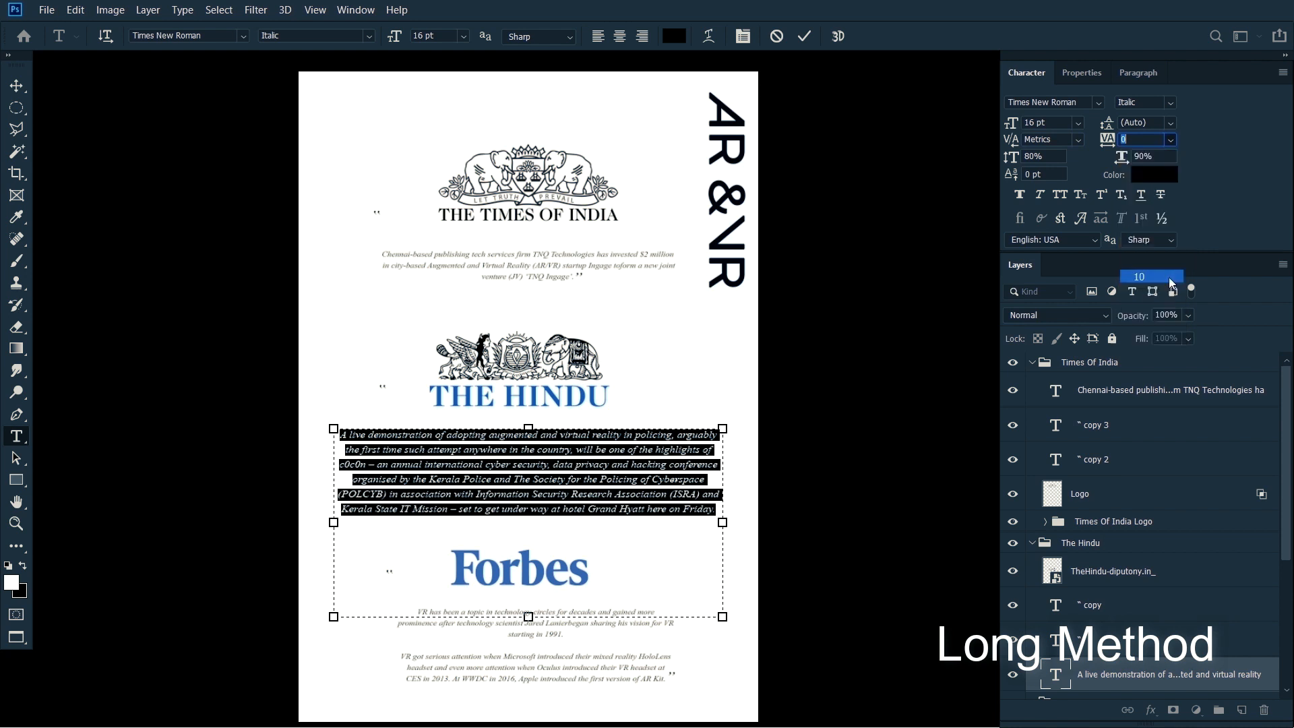
key("Escape")
Step: Reselect the paragraph text below The Hindu logo and adjust its font size interactively
double_click(631, 445)
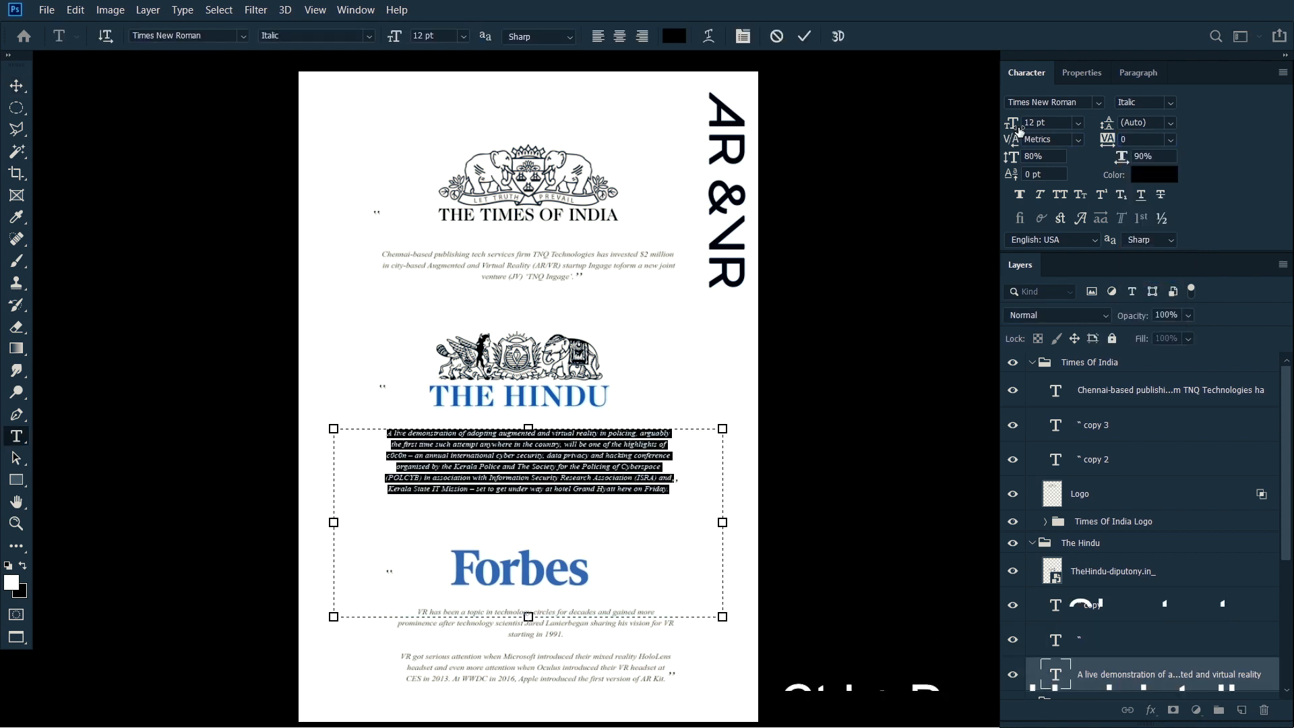
mouse_move(1007, 126)
left_mouse_down()
mouse_move(990, 129)
mouse_move(1038, 127)
mouse_move(1011, 125)
left_mouse_up()
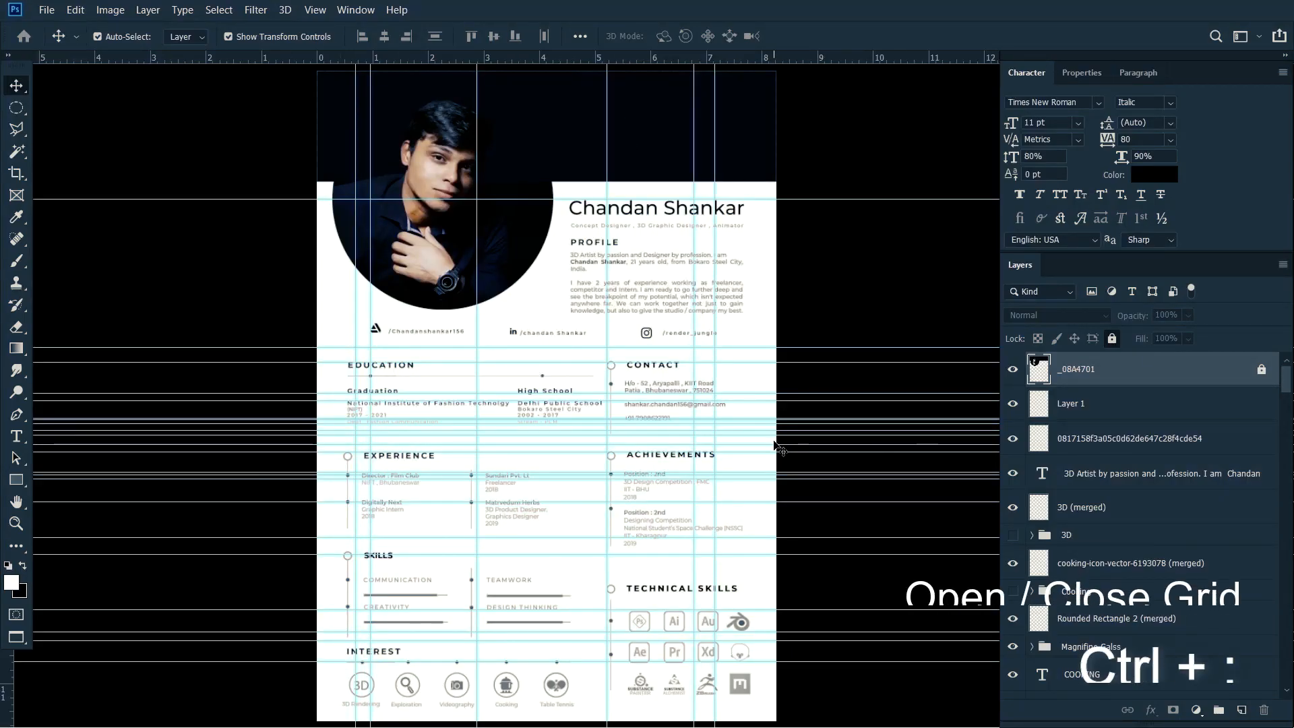
Step: Hide the guides on the CV page, showing and hiding them repeatedly to compare the layout
scroll(779, 445, "left", 1)
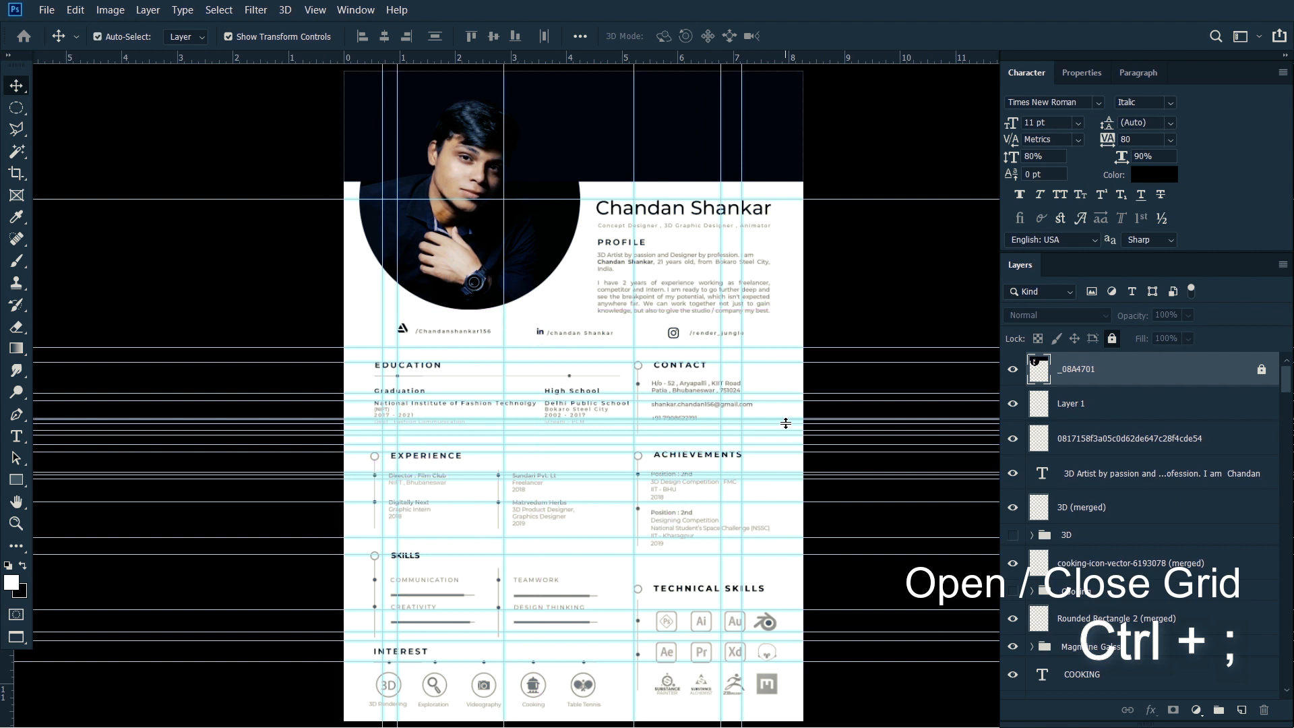
key("ctrl+semicolon")
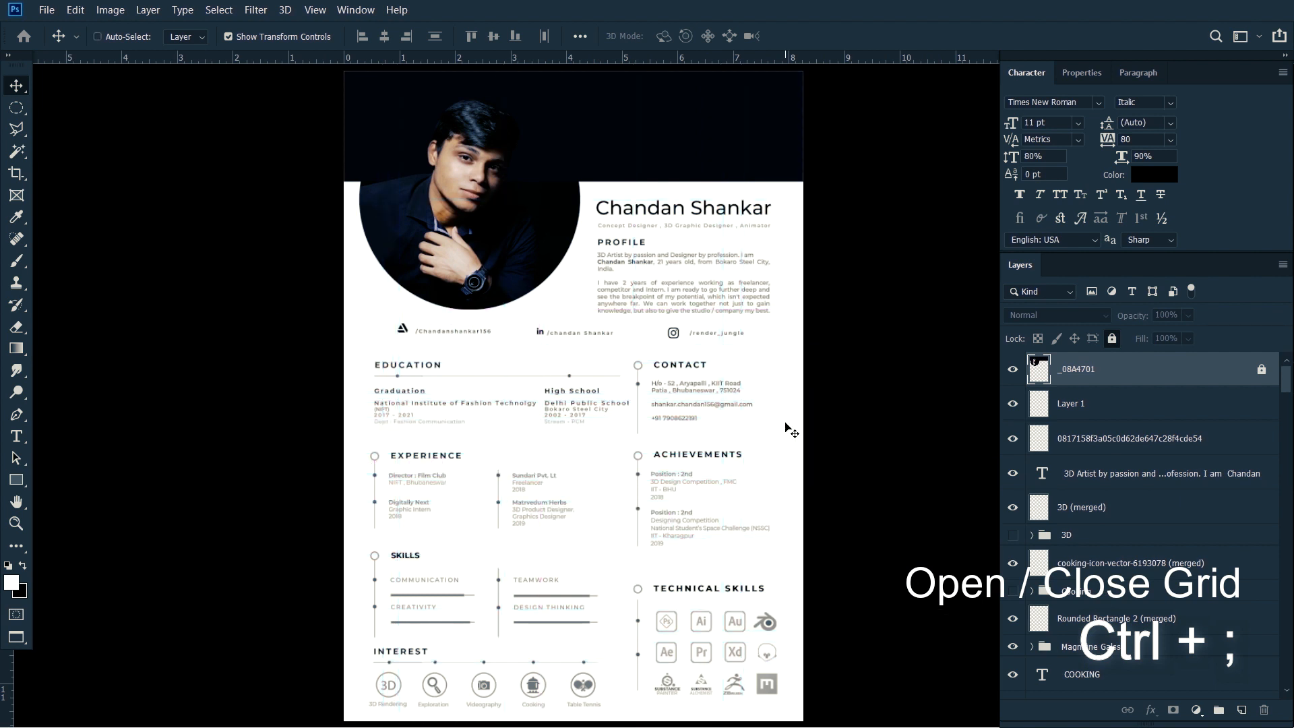
scroll(789, 430, "down", 2)
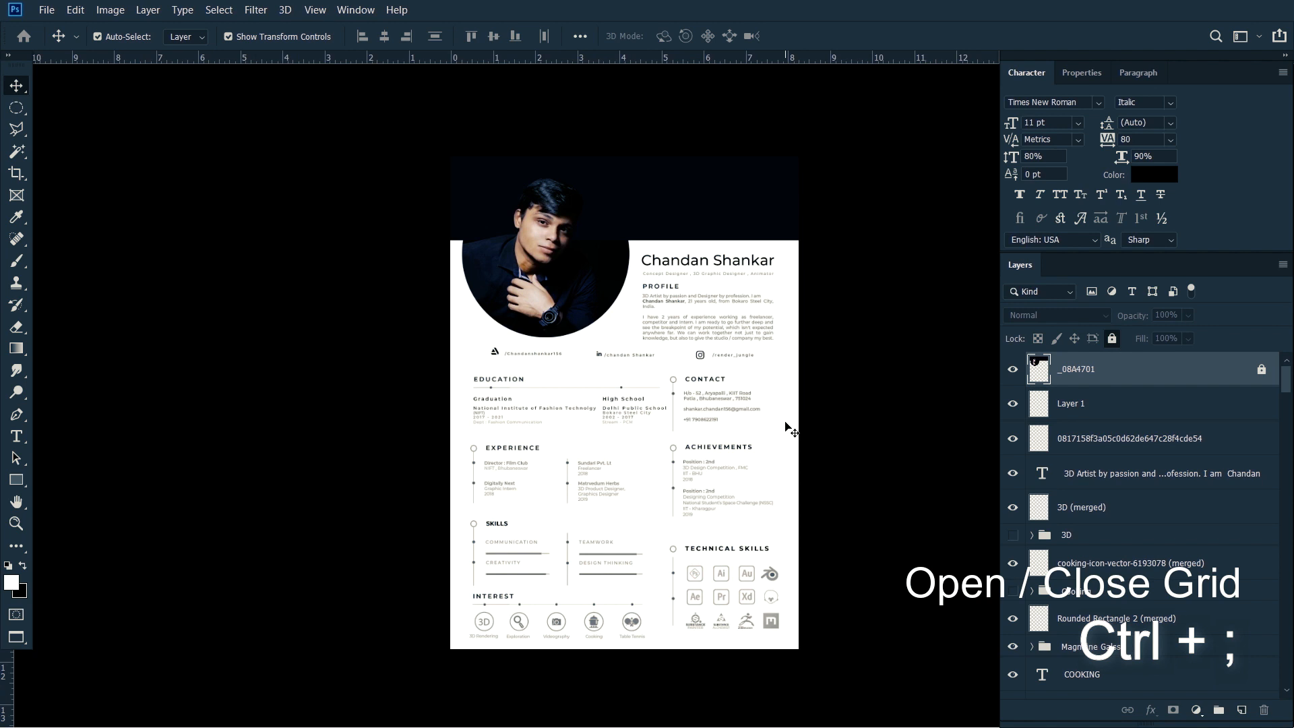
key("ctrl+semicolon")
key("ctrl+semicolon")
key("ctrl+semicolon")
key("ctrl+semicolon")
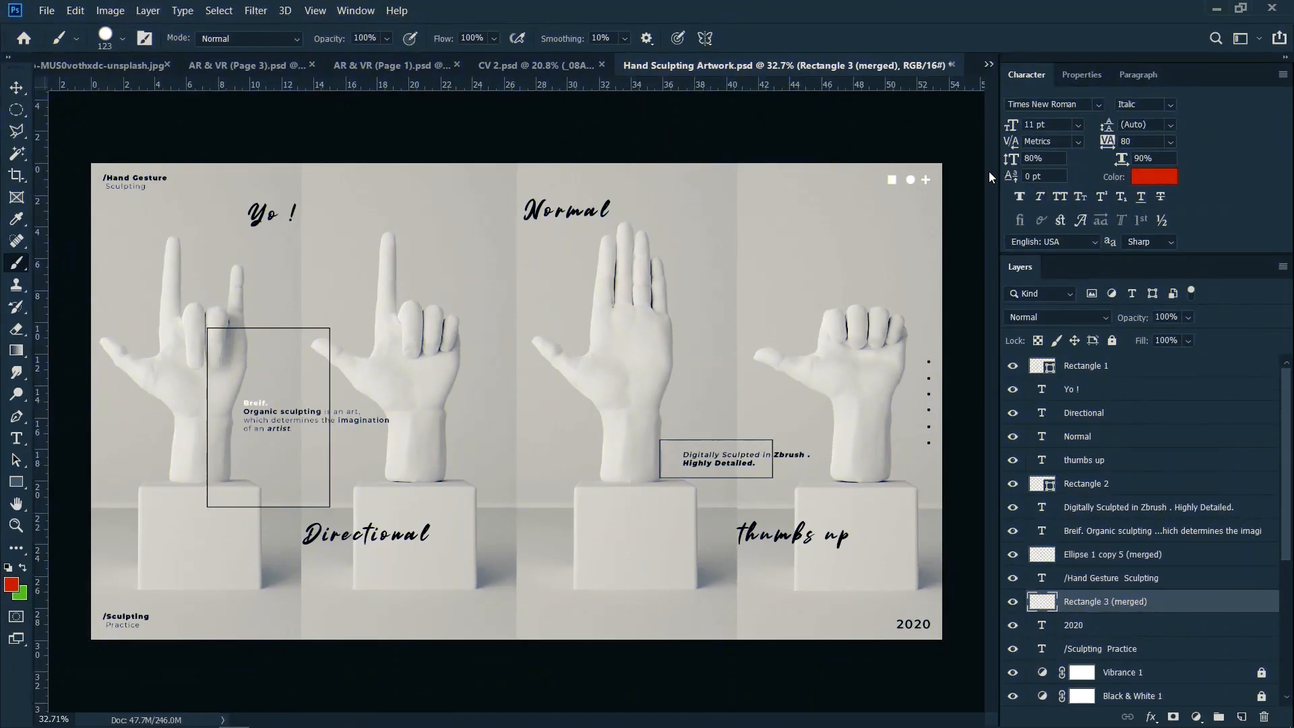
Step: Load the Rectangle 3 (merged) shapes as a selection, reset the colours to default and fill the shapes with black
scroll(984, 202, "up", 6)
left_click(1043, 604, "ctrl")
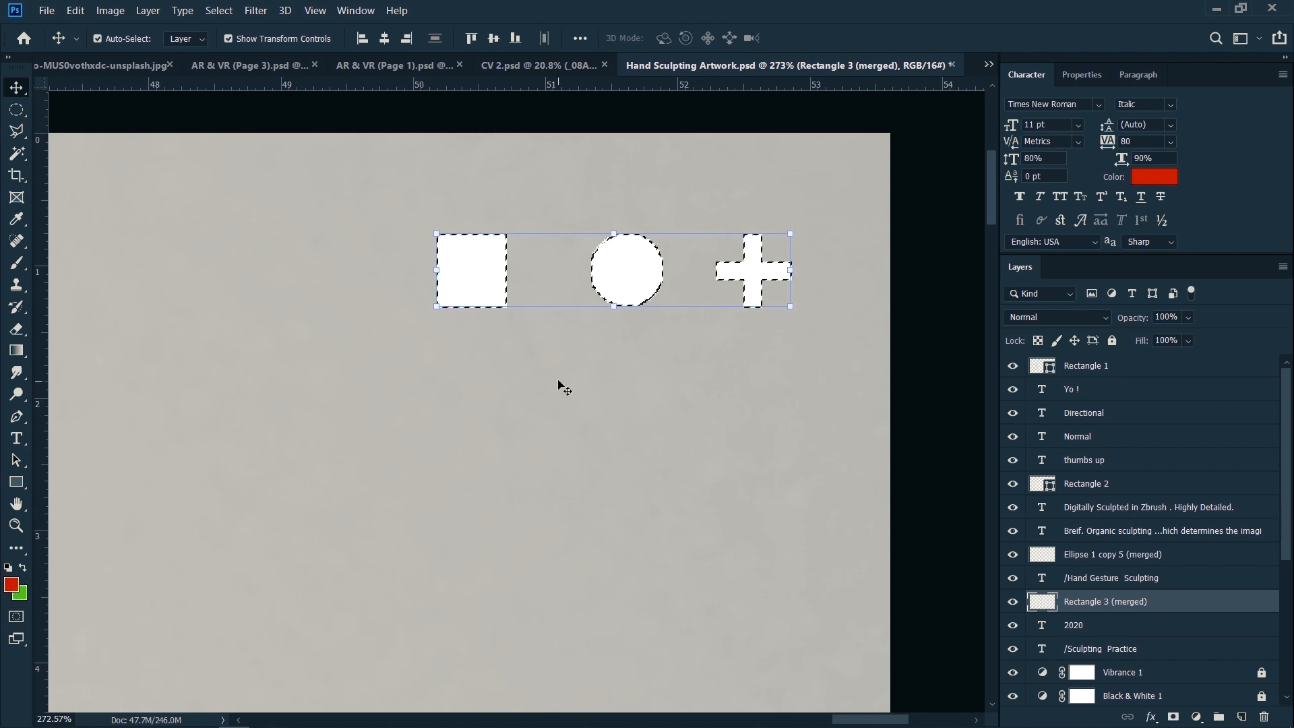
key("d")
key("b")
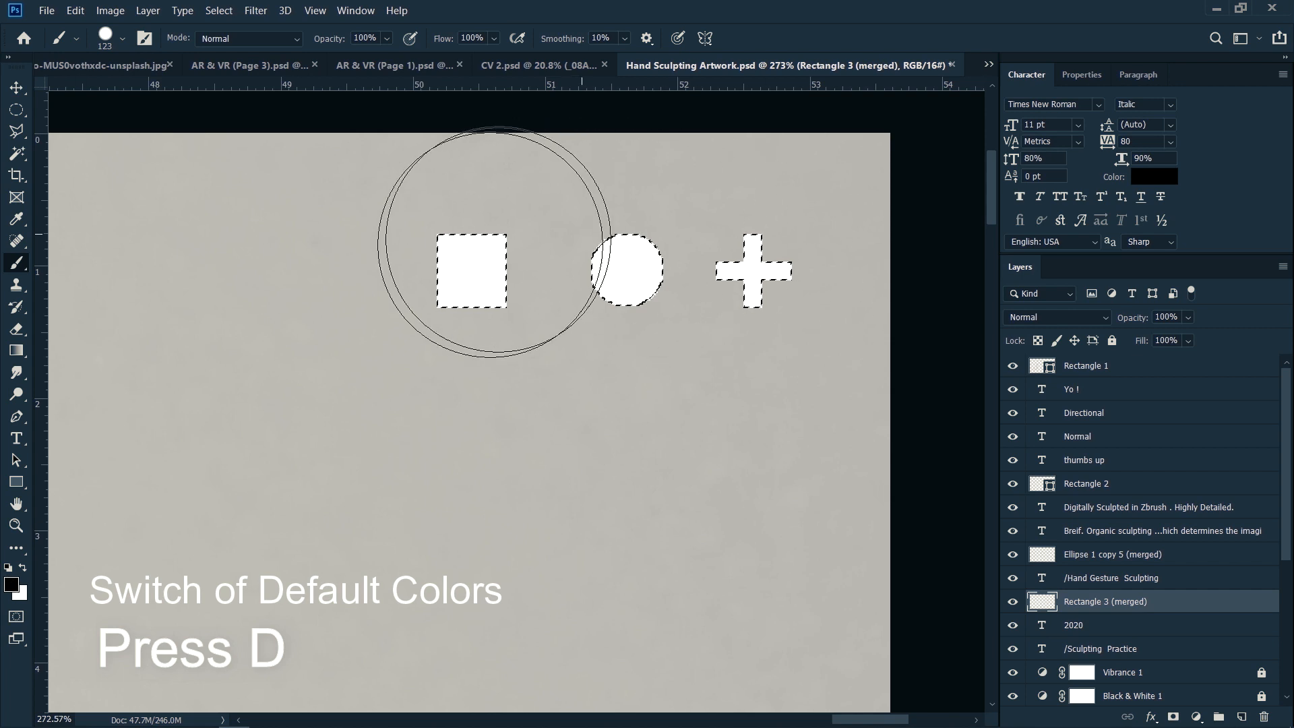
key("alt+BackSpace")
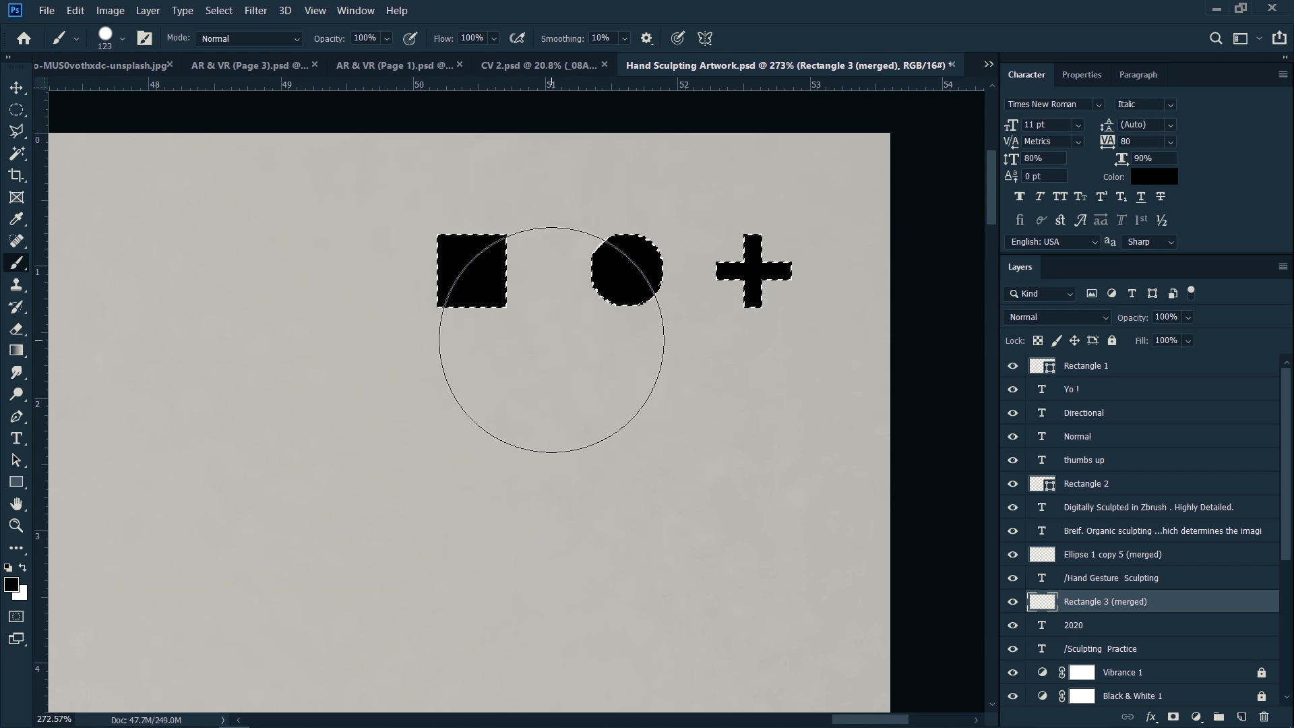
Step: Swap the foreground colour to white and paint over the selected shapes with the brush
key("x")
left_click(482, 276)
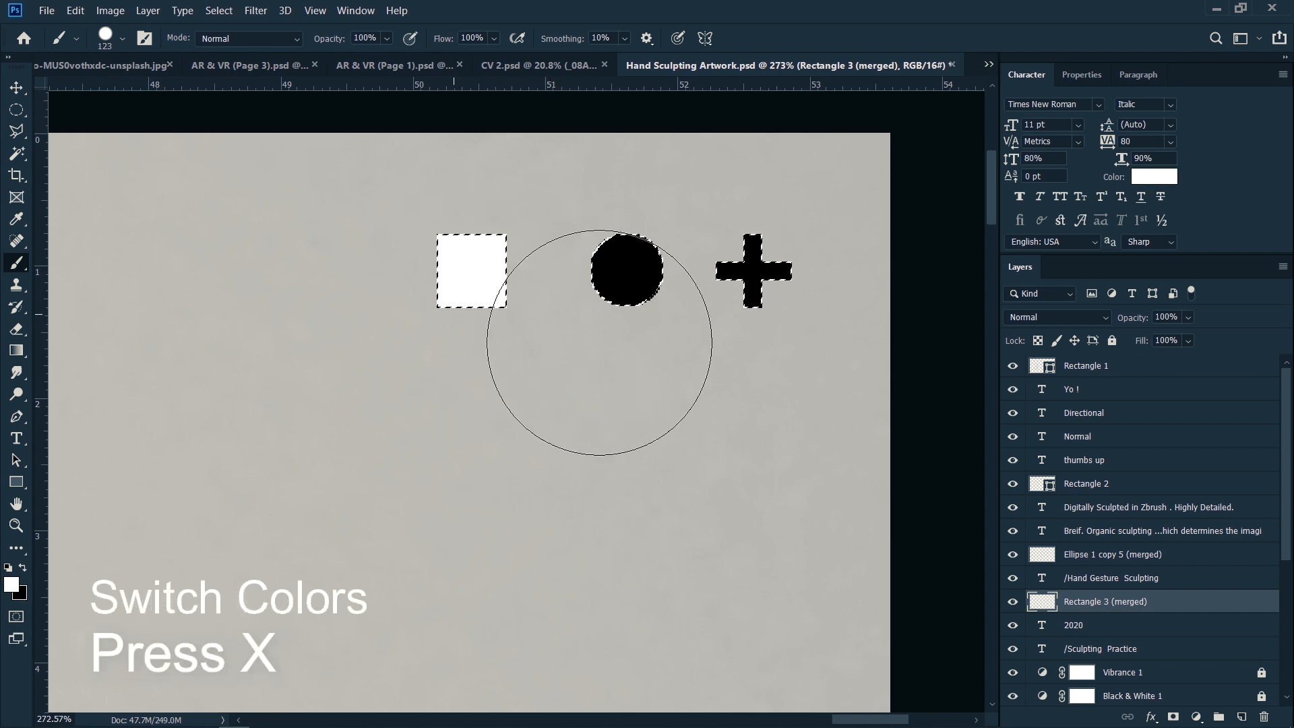
Step: Set the foreground colour to an orange-red and the background colour to green 26c311
left_click(13, 585)
left_click(919, 255)
left_click(1176, 197)
left_click(21, 594)
left_click(925, 325)
left_click_drag(1025, 353, 1022, 334)
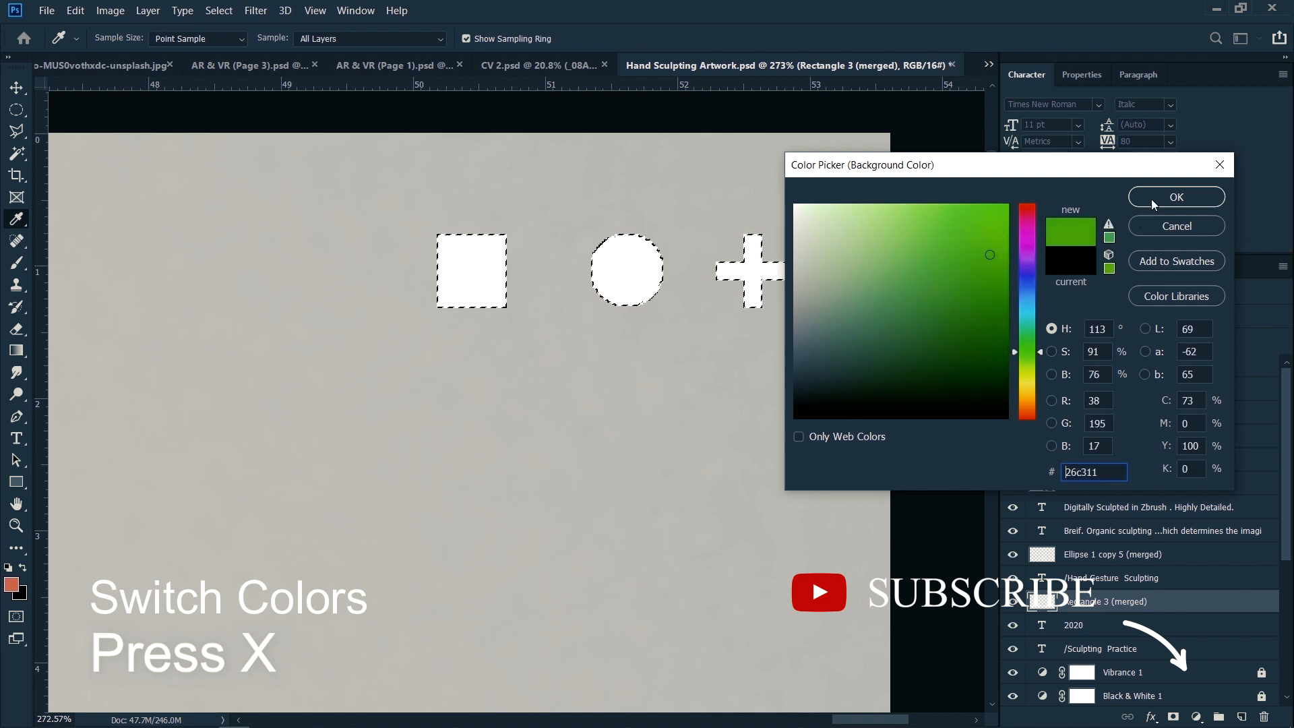
left_click(1154, 197)
Step: Paint the selected shapes green, and swap back to orange-red to paint over them
key("x")
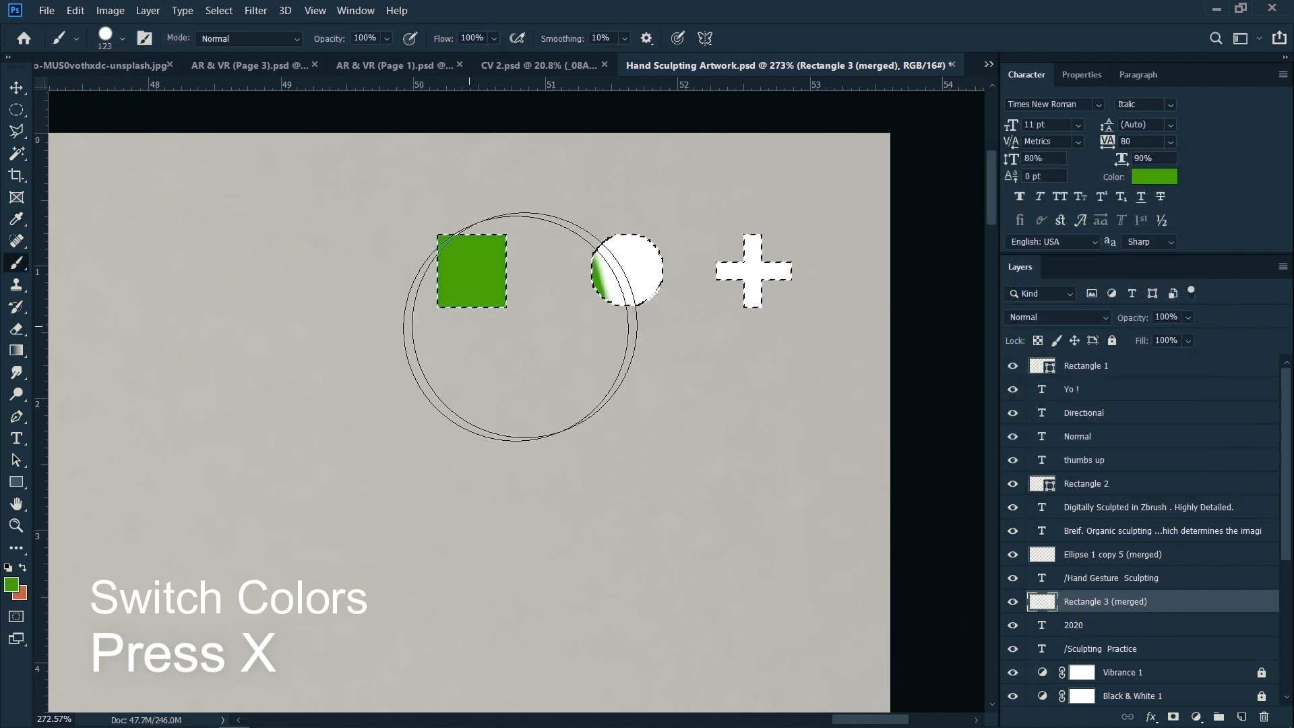
left_click_drag(525, 326, 544, 304)
key("x")
mouse_move(679, 313)
left_mouse_down()
mouse_move(715, 303)
mouse_move(488, 362)
left_mouse_up()
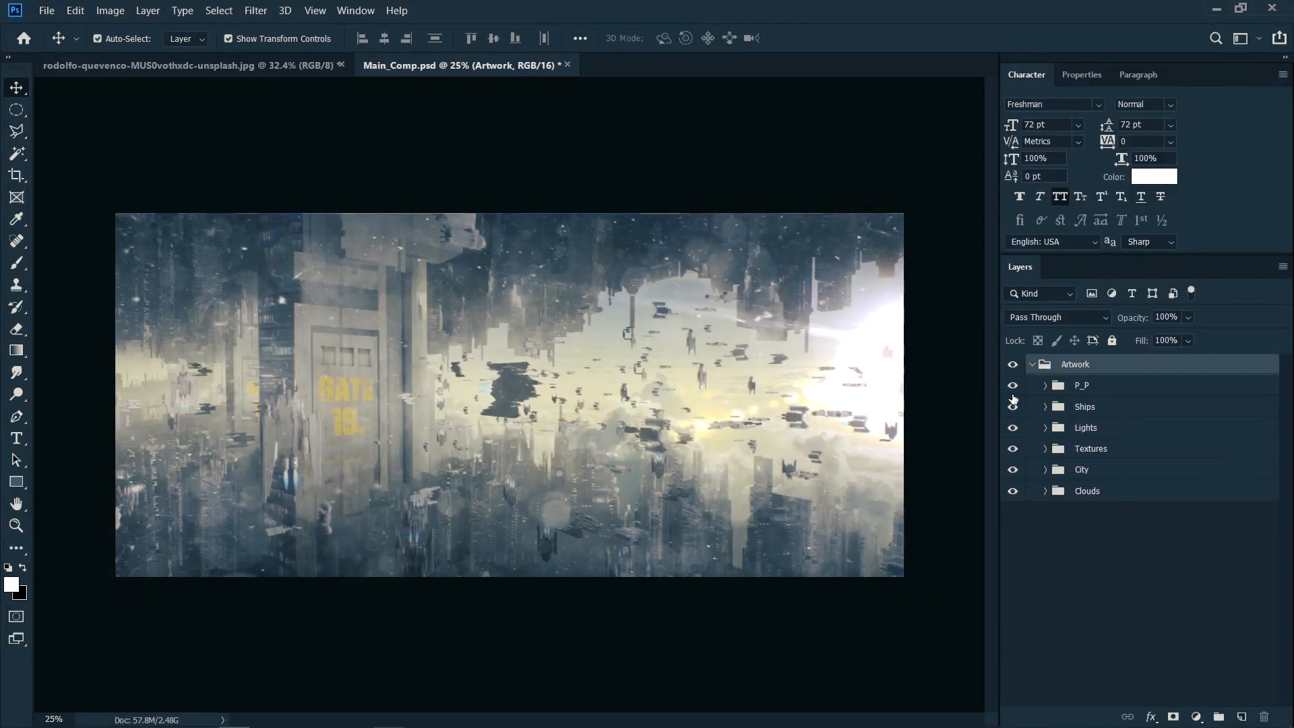
Step: Select the groups from P_P to Clouds inside Artwork and merge their visible content into a new layer on top
left_click_drag(1013, 385, 1013, 446)
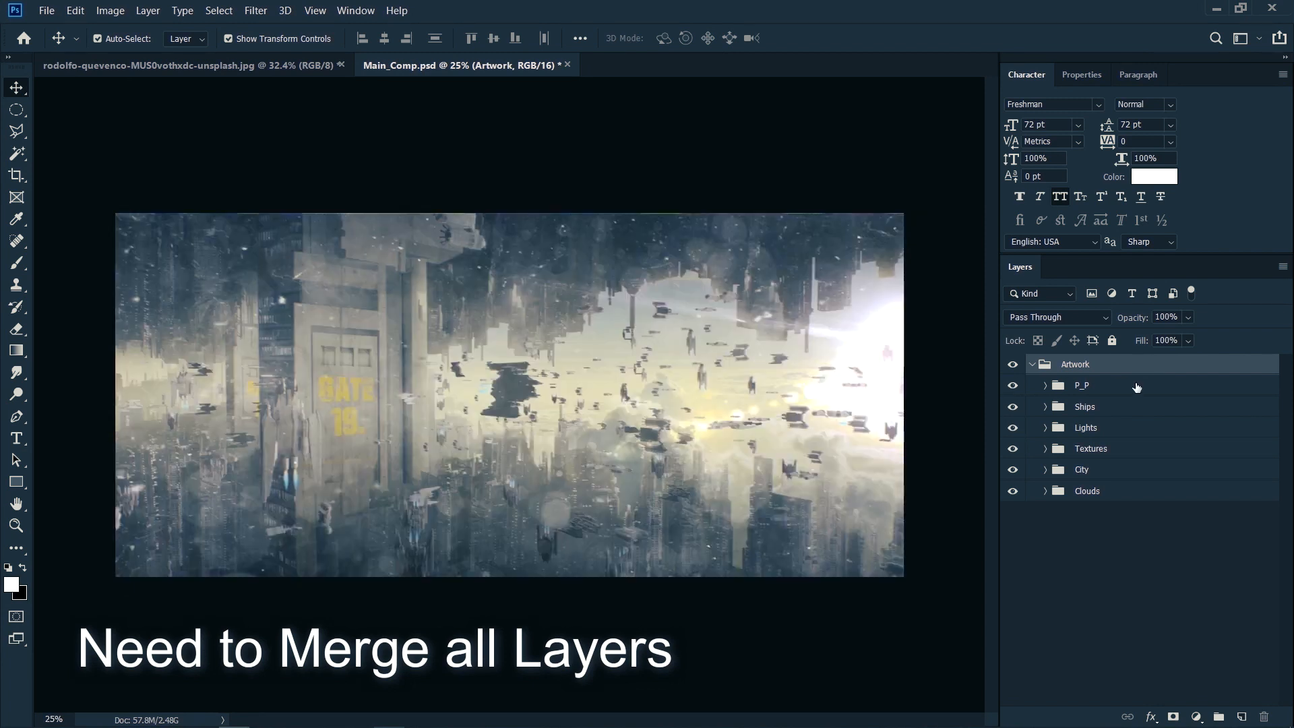
left_click(1139, 385)
left_click(1138, 492, "shift")
key("ctrl+shift+alt+e")
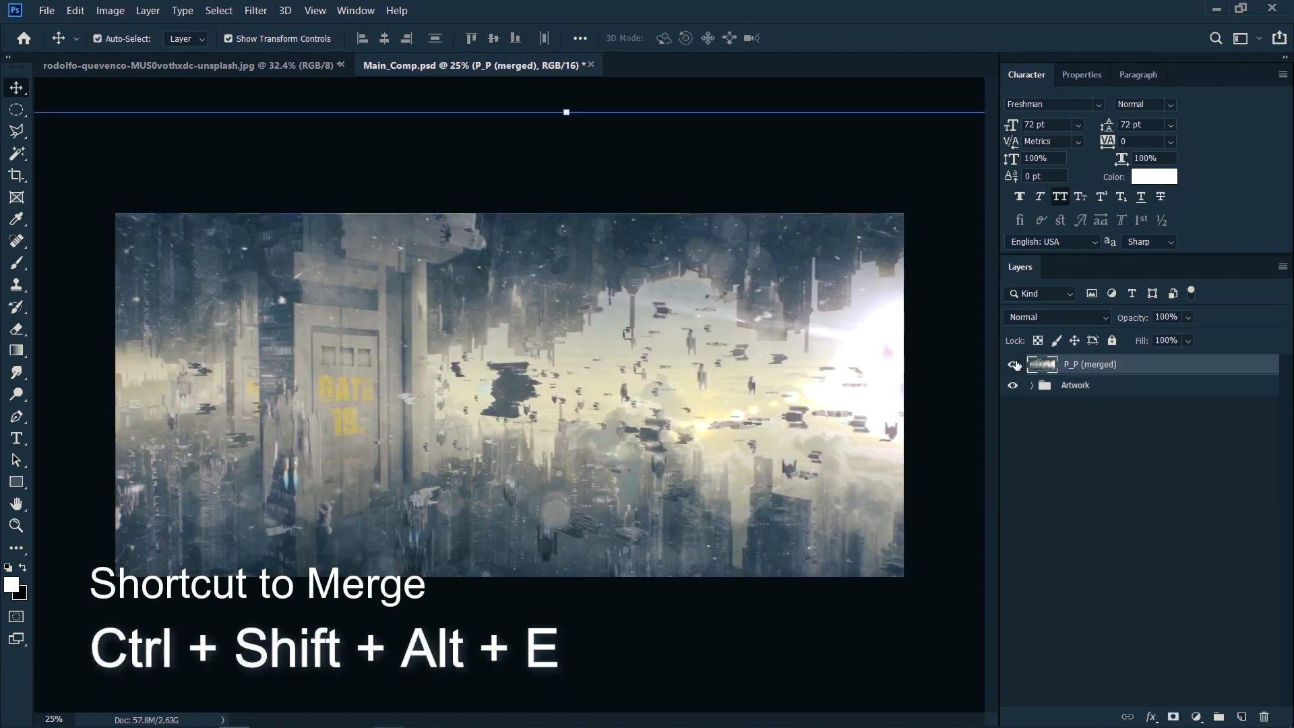
Step: Toggle the P_P (merged) layer's visibility to compare it with the Artwork group, and test moving it on the canvas
left_click(1013, 366)
left_click(1014, 366)
left_click(1014, 366)
left_click(1013, 366)
left_click(1121, 372)
mouse_move(631, 431)
left_mouse_down()
mouse_move(649, 390)
mouse_move(627, 421)
left_mouse_up()
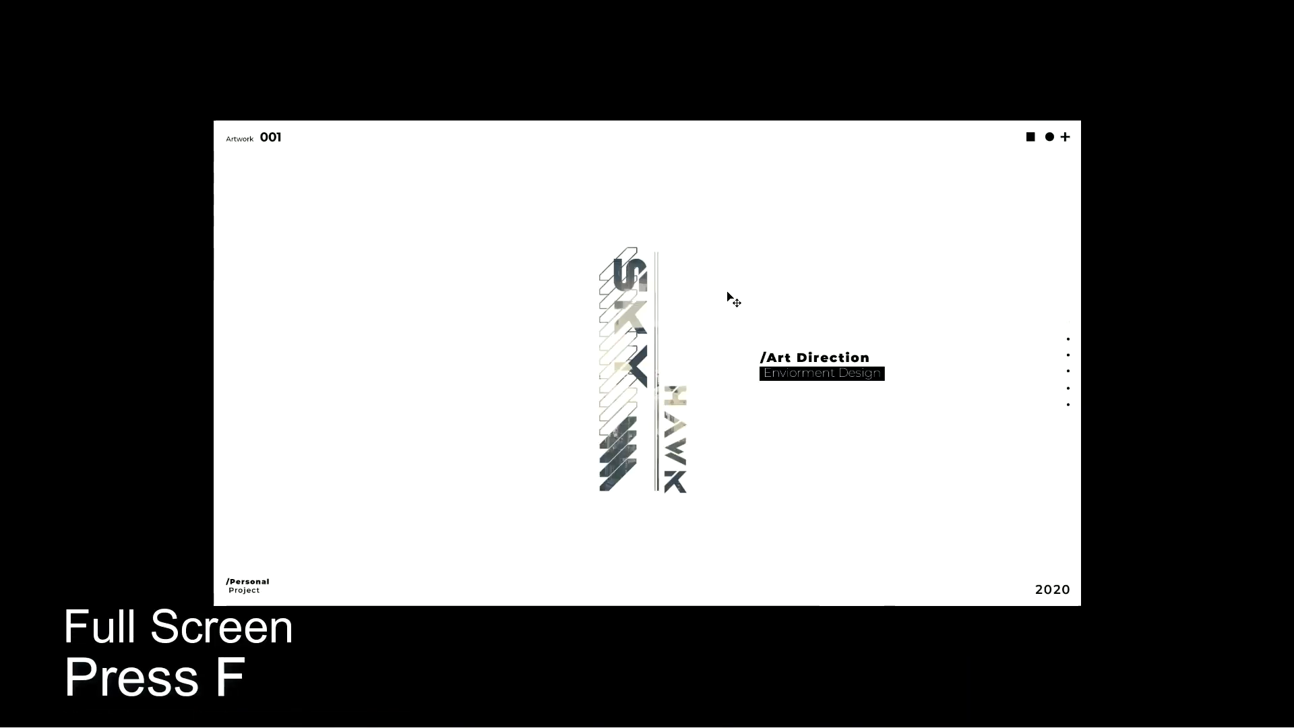
Step: Switch the Sky Hawk artwork to full screen mode and toggle the side panels on and off
left_click_drag(729, 292, 674, 289)
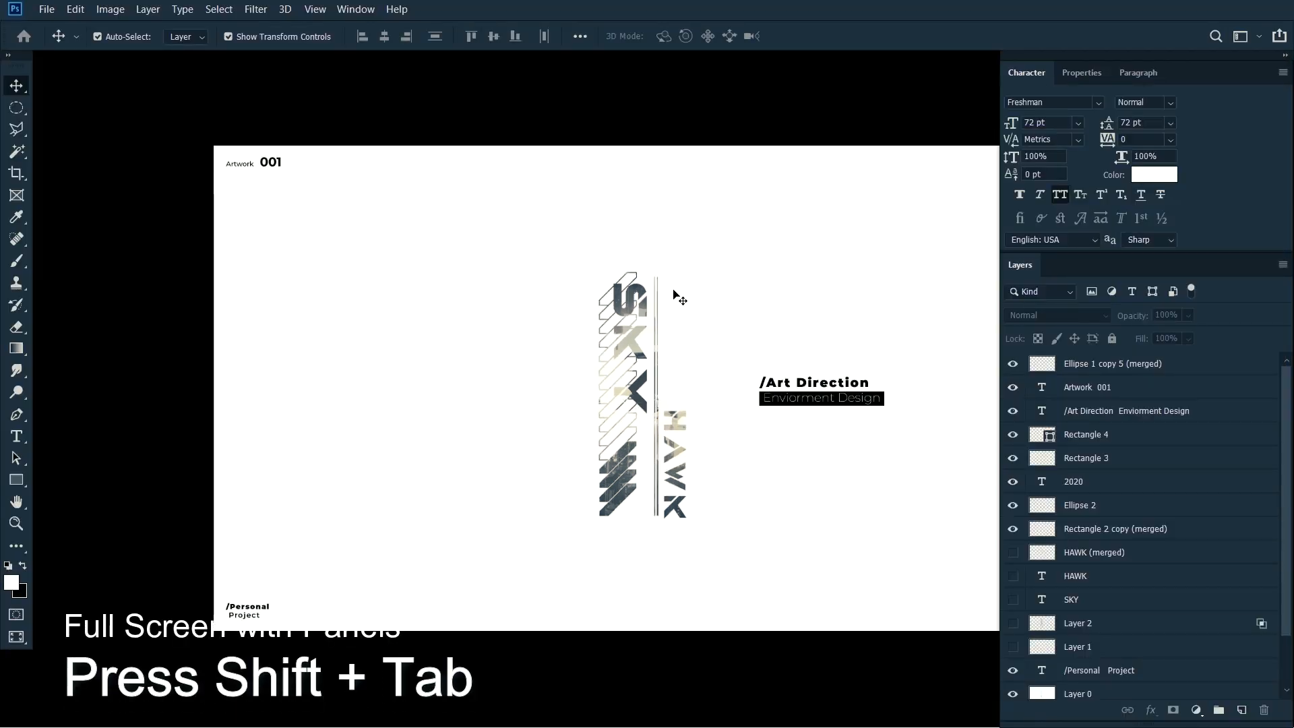
key("f")
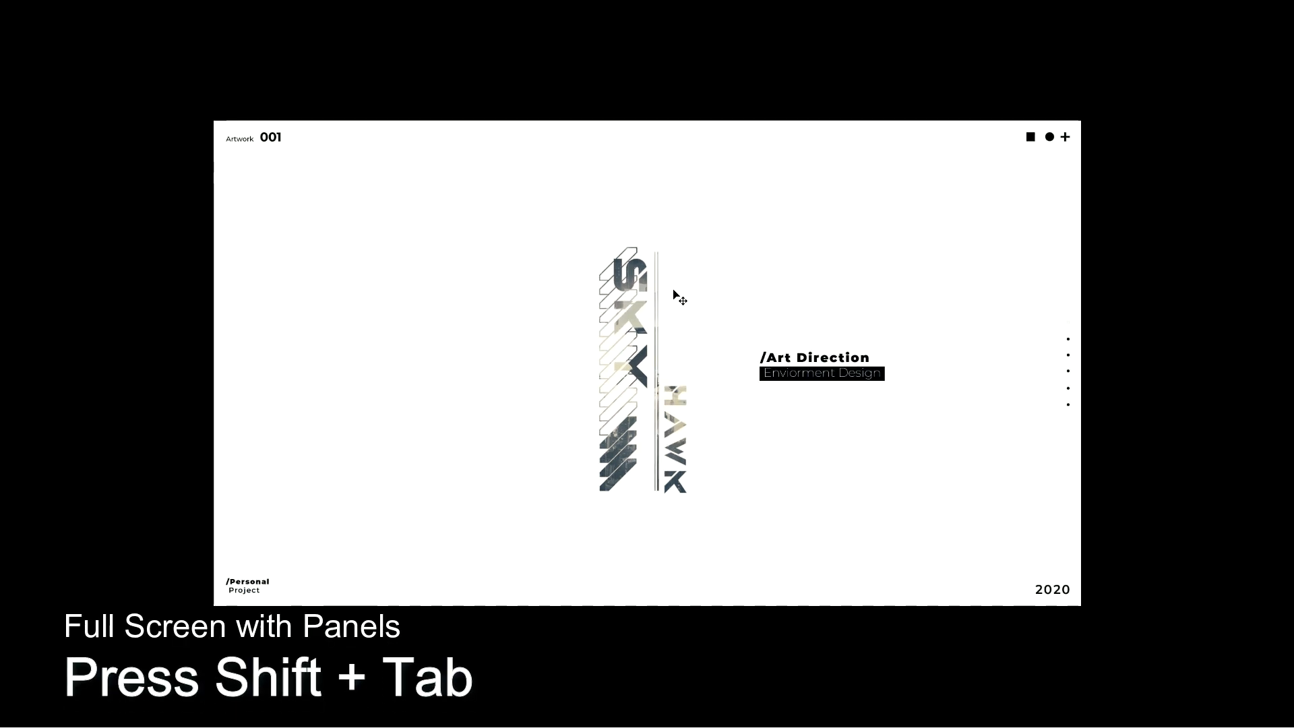
key("shift+Tab")
key("shift+Tab")
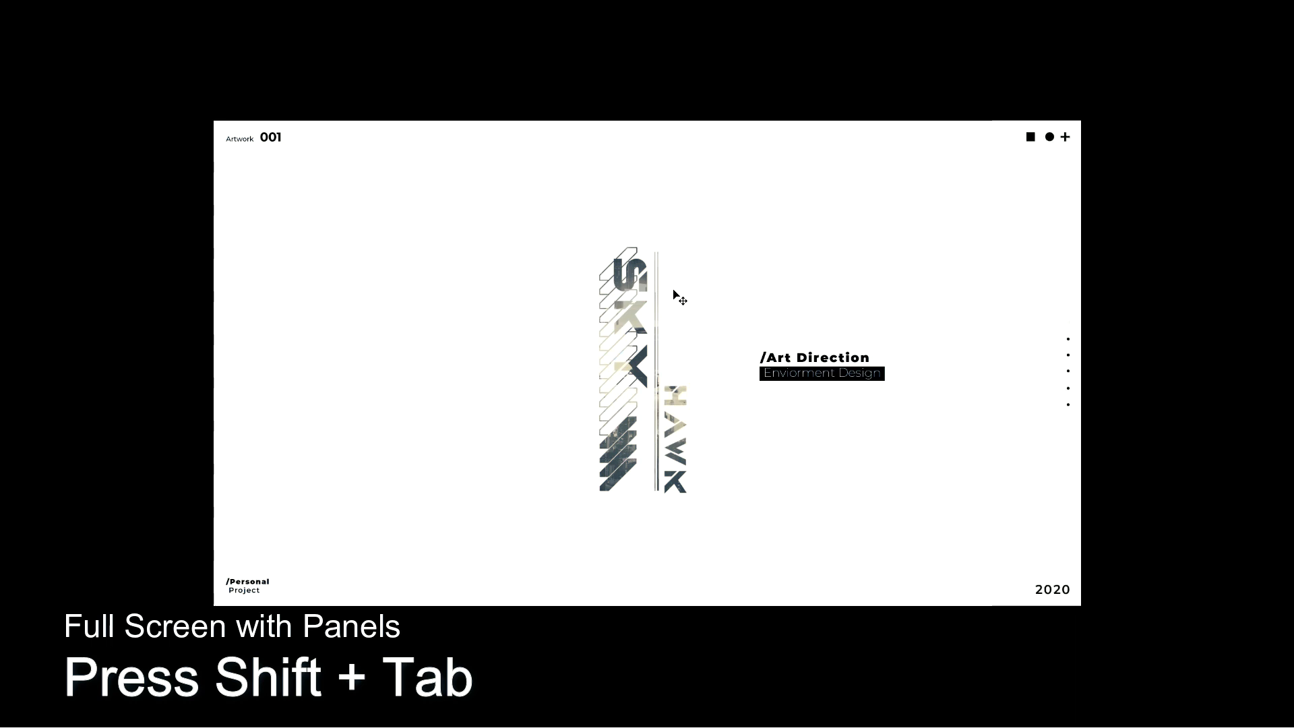
key("shift+Tab")
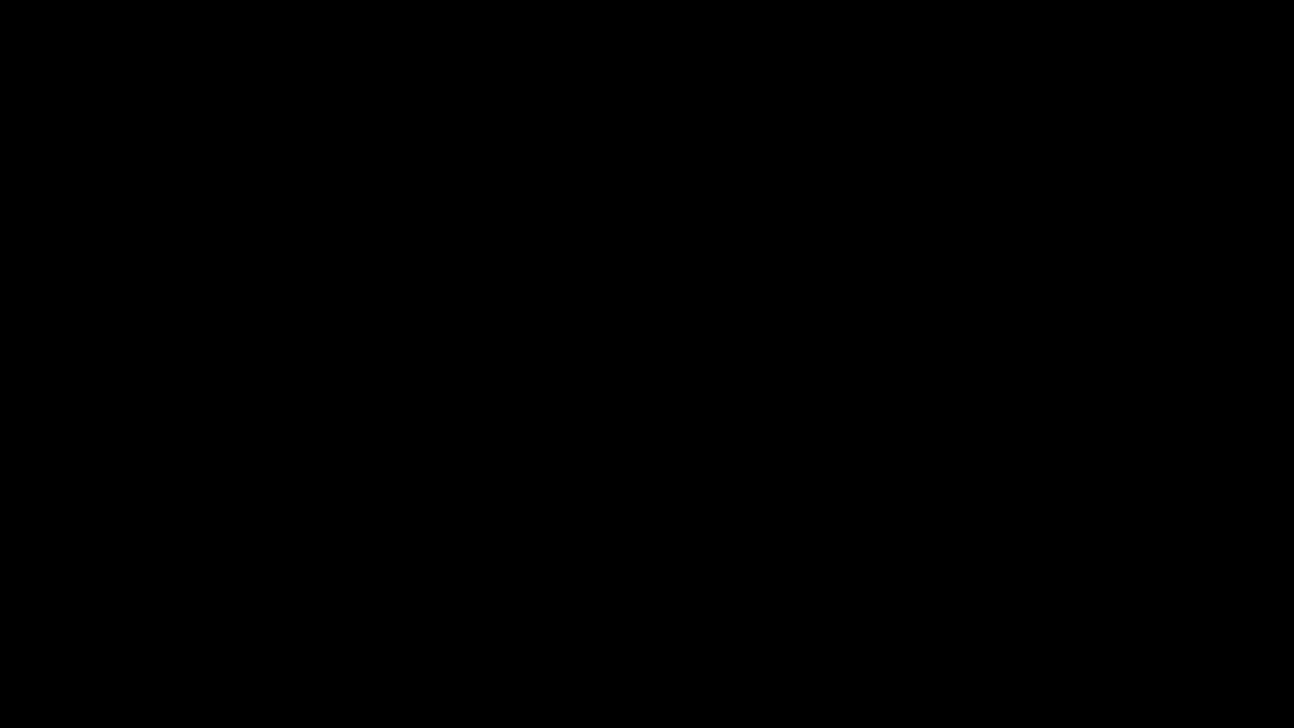